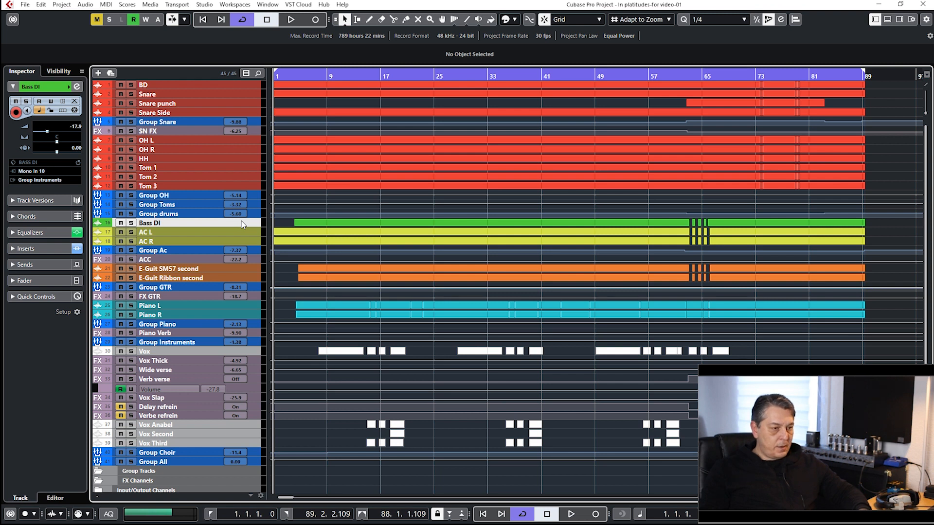
Glance at the mixer, return to the project window and play the full mix from about bar 4.
key(F3)
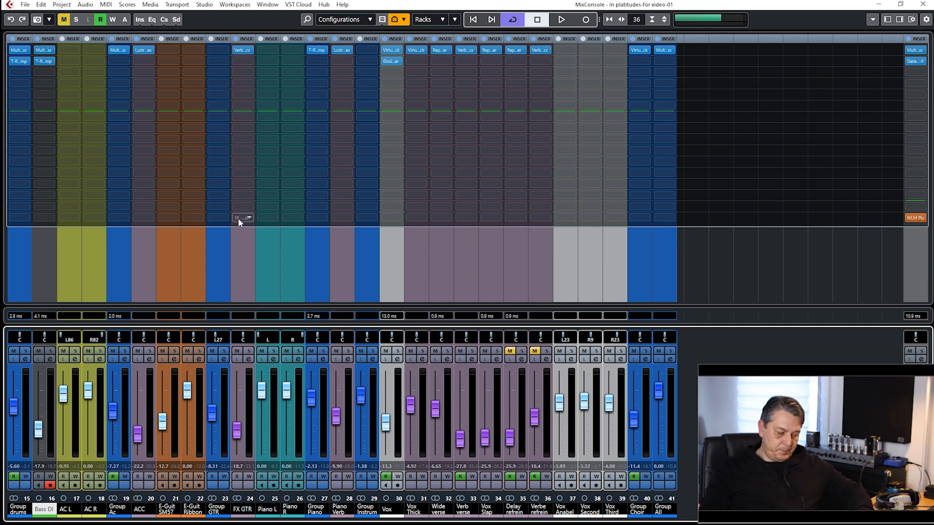
key(F3)
click(294, 75)
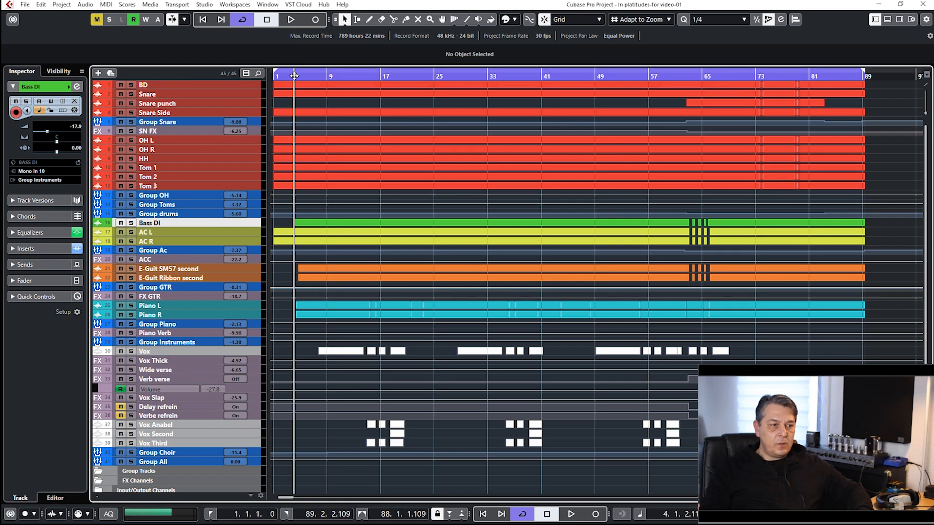
drag(294, 75, 291, 87)
key(space)
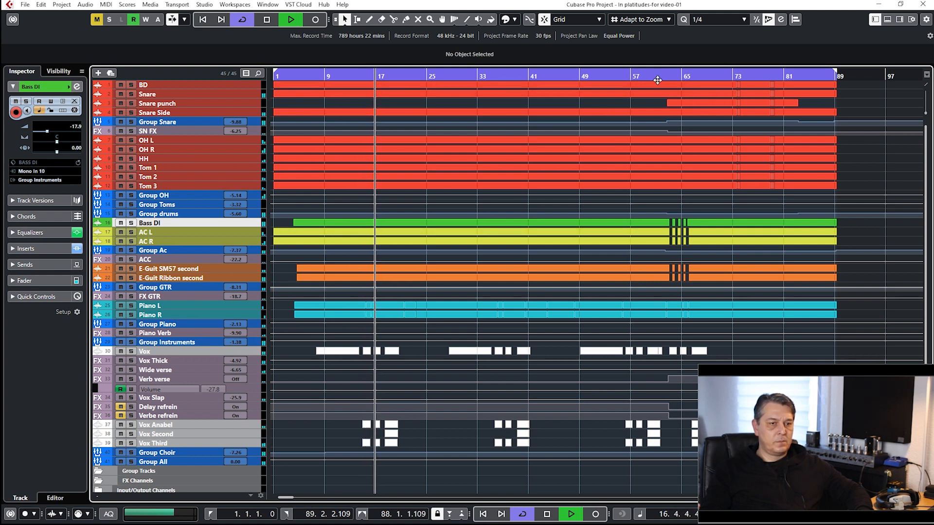
Play the full mix from bar 62, then stop and return the playhead to the project start.
key(space)
drag(671, 76, 662, 80)
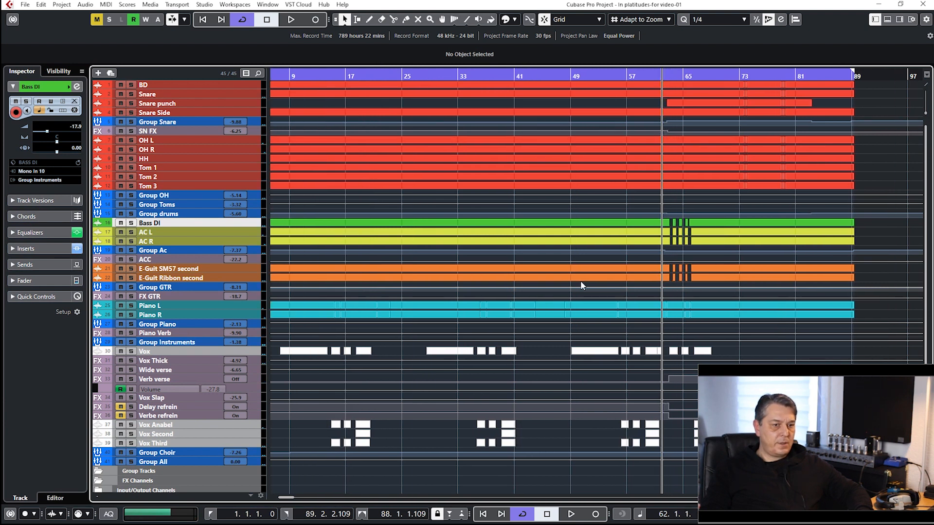
key(space)
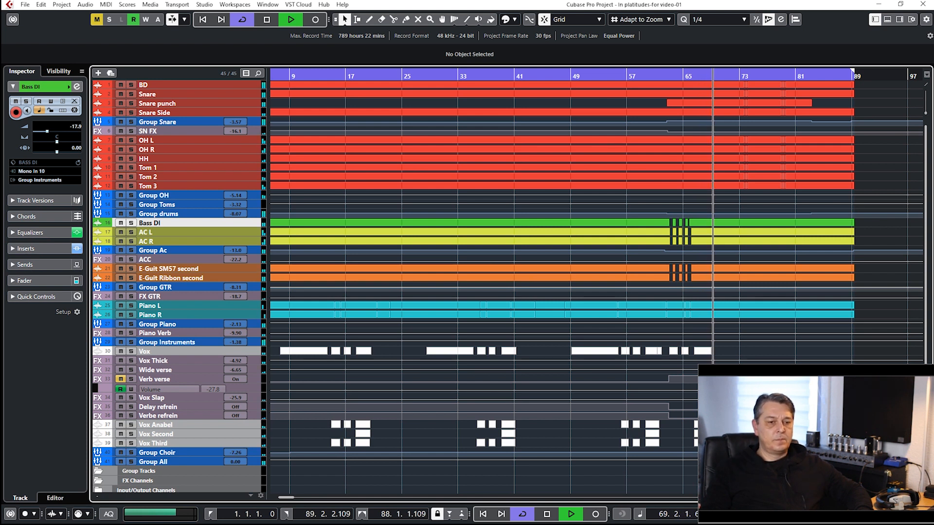
key(space)
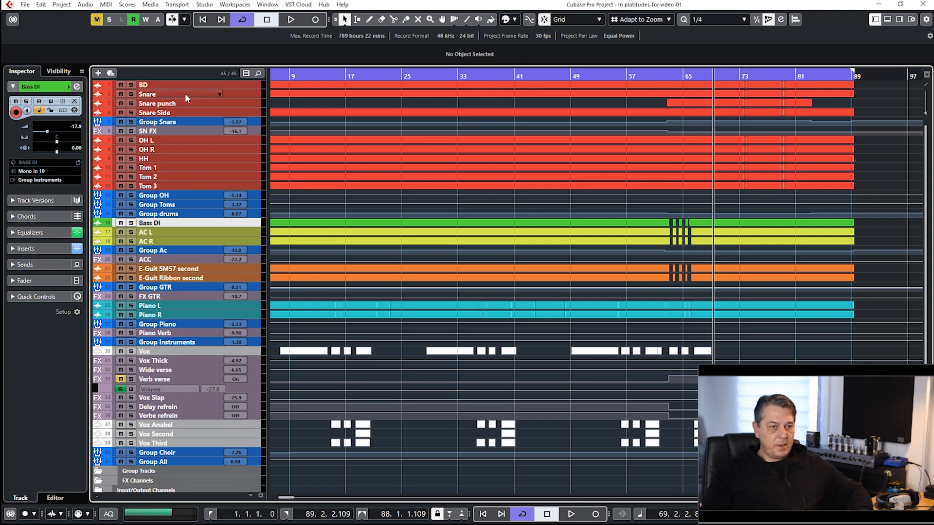
key(Home)
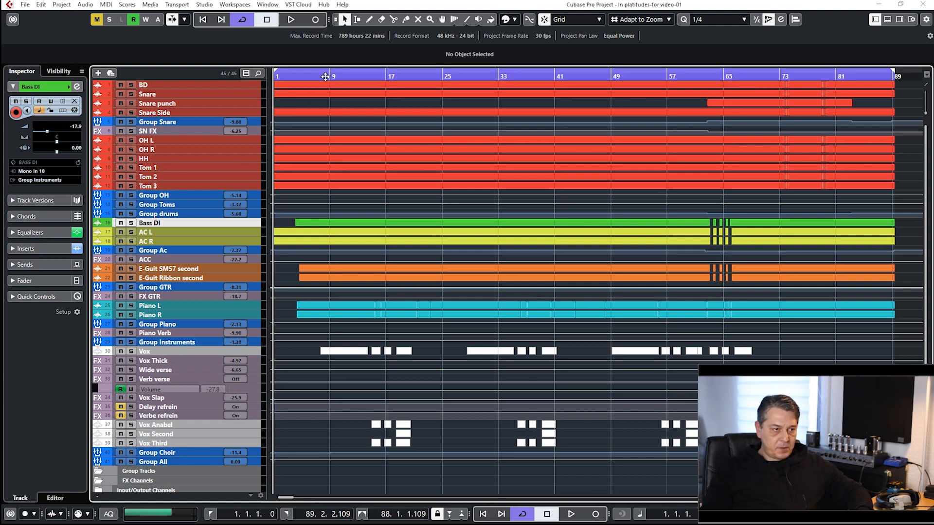
Open the Bass DI channel settings from the mixer and examine the equalizer curve, including the 350 Hz band.
key(F3)
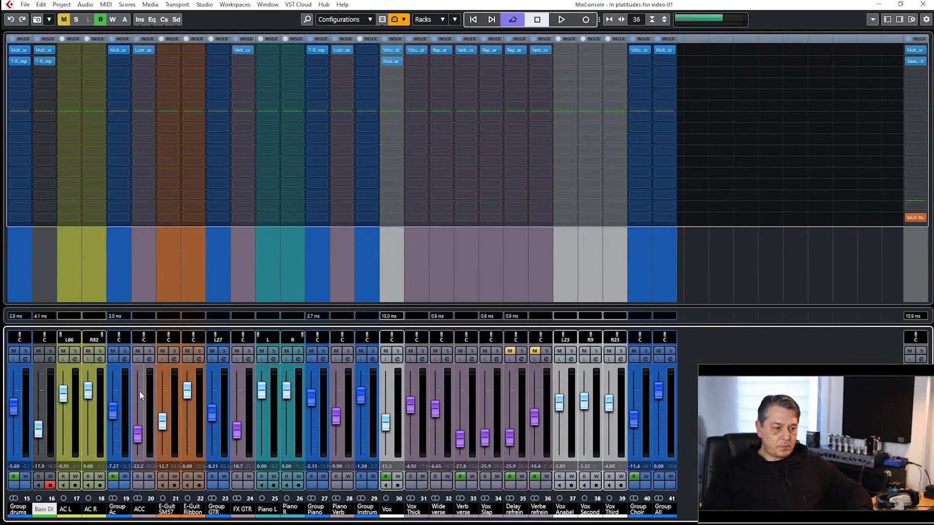
click(50, 359)
drag(259, 85, 325, 96)
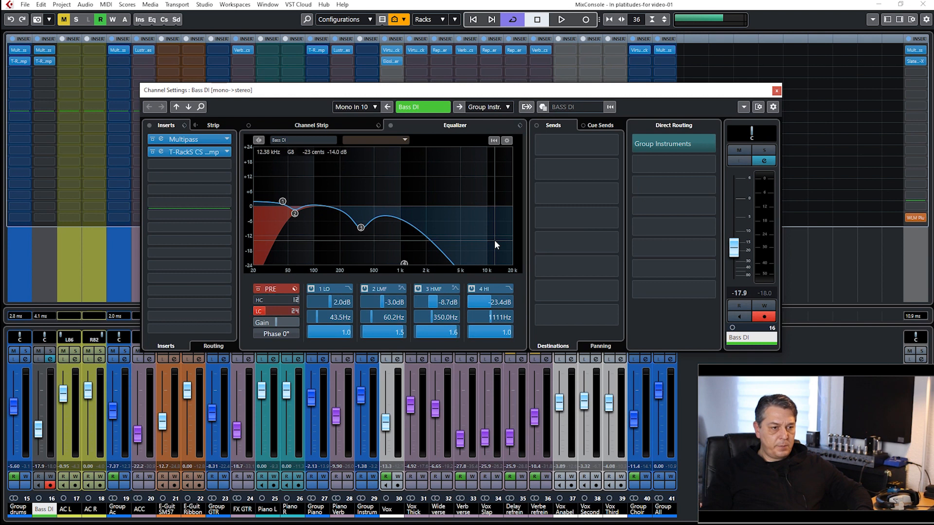
click(362, 227)
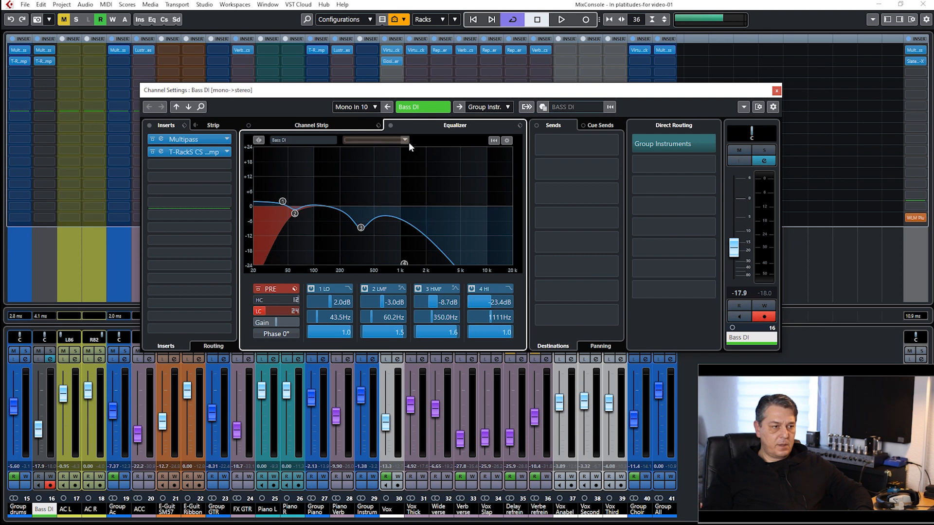
Open the Multipass insert on Bass DI, review its Agressive Bass preset settings and close it.
click(197, 141)
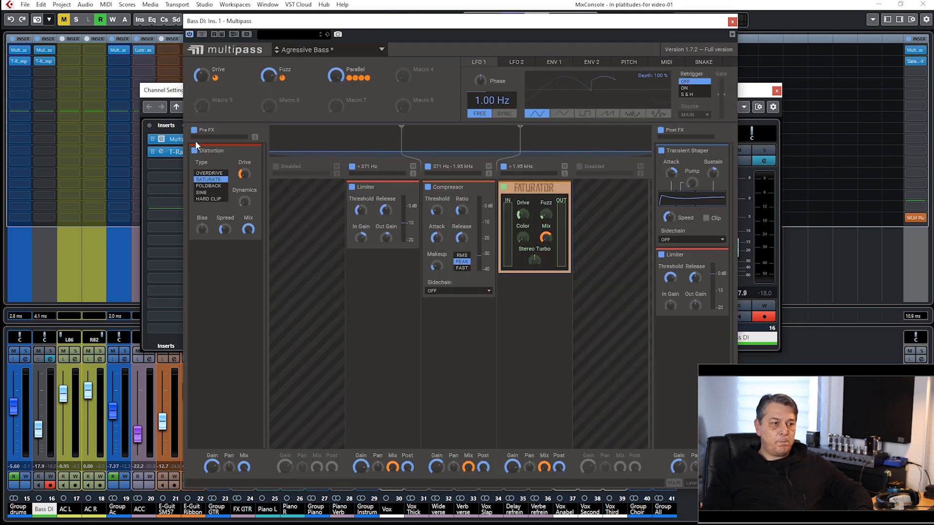
drag(366, 28, 295, 50)
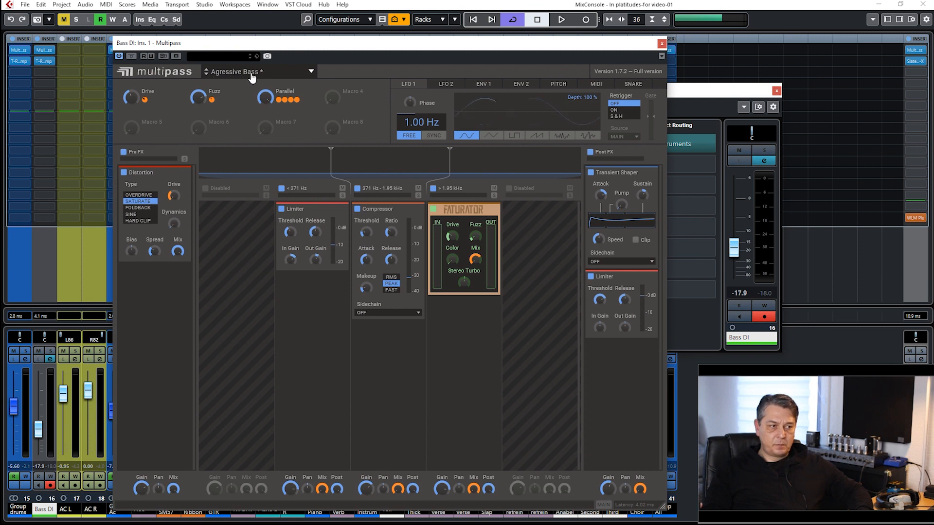
drag(185, 46, 149, 55)
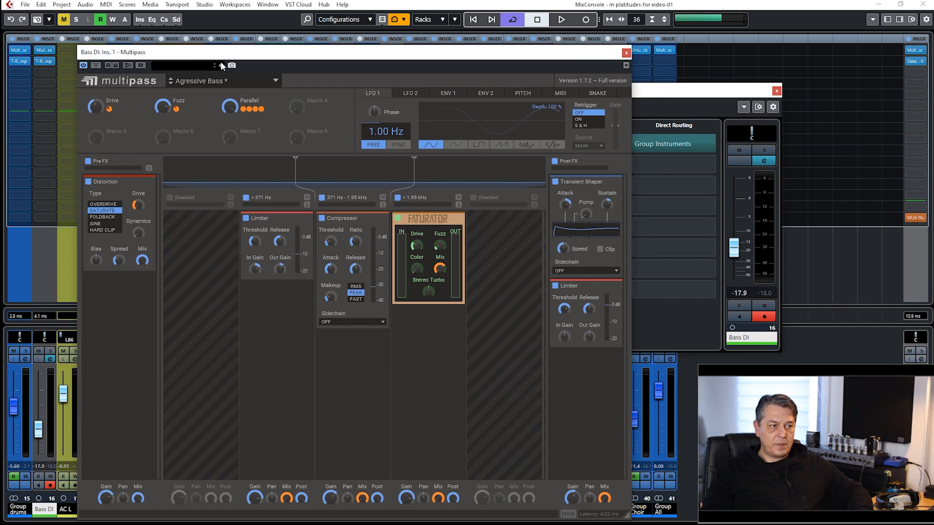
click(626, 53)
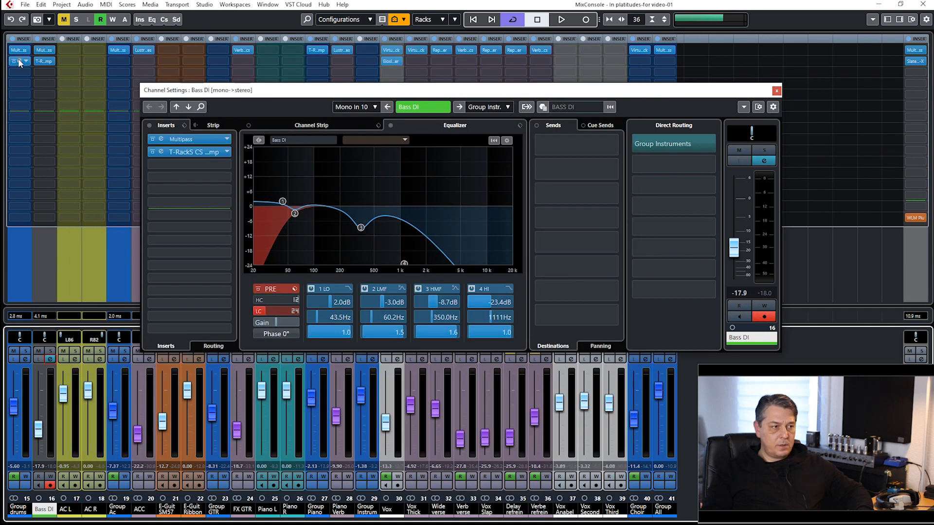
Browse the plug-in list of Bass DI's first insert without changing it, and view Multipass once more.
click(52, 51)
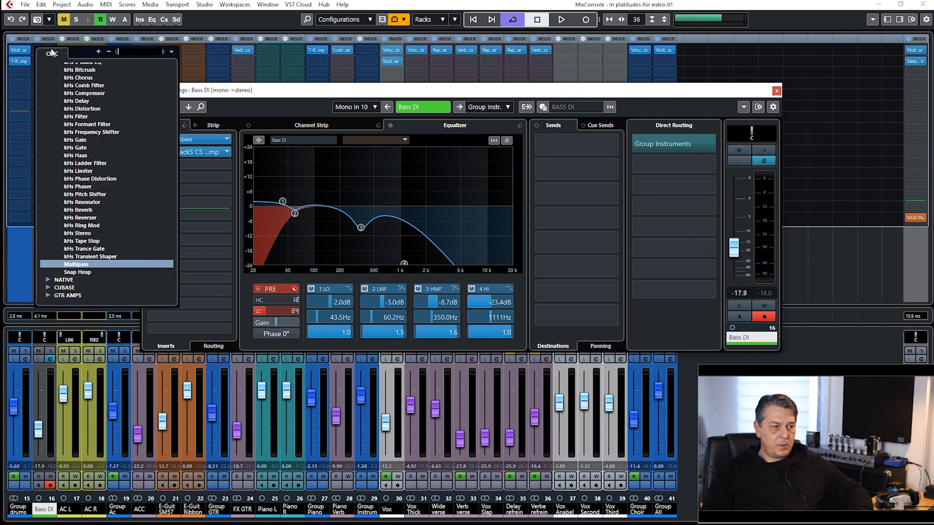
scroll(96, 246, up, 3)
scroll(97, 246, up, 1)
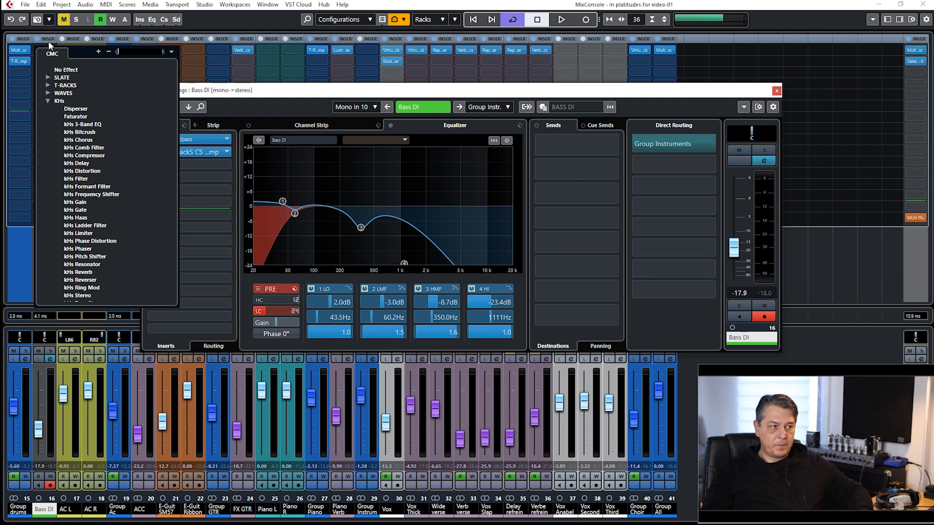
click(9, 154)
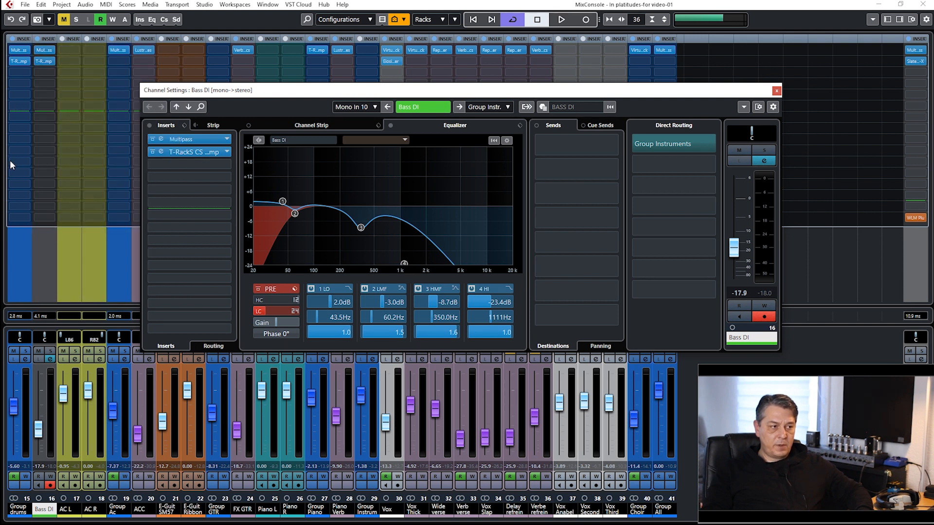
click(43, 49)
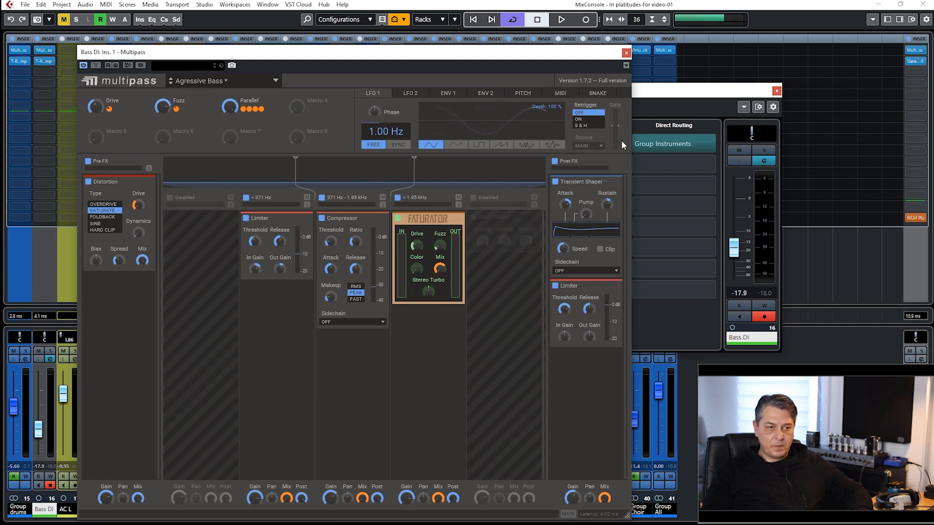
click(626, 52)
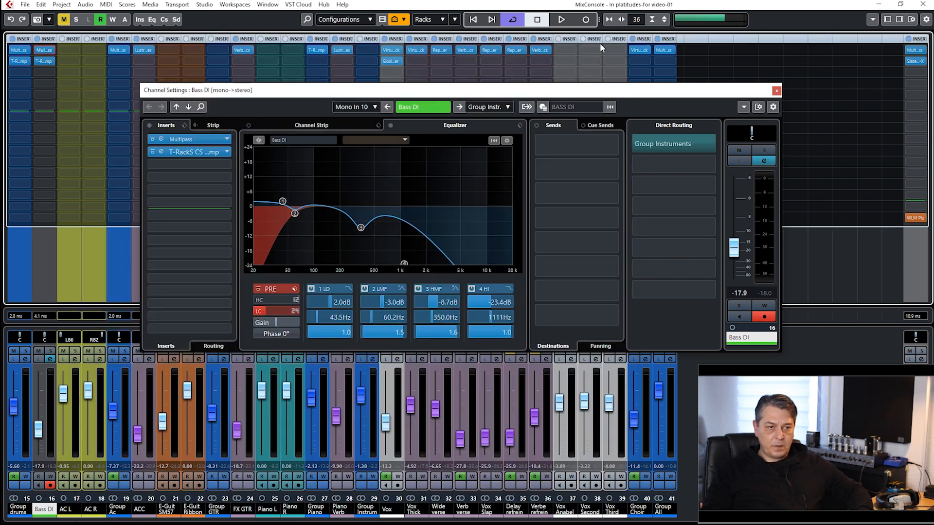
Open the T-RackS Classic Comp on Bass DI, choose the Bass 1 preset, look through the preset list and close the plug-in.
click(19, 60)
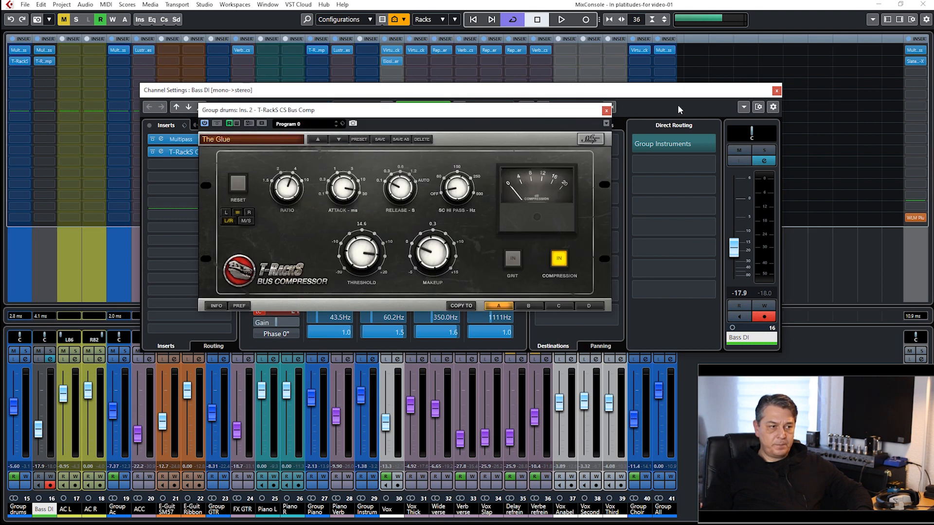
click(607, 110)
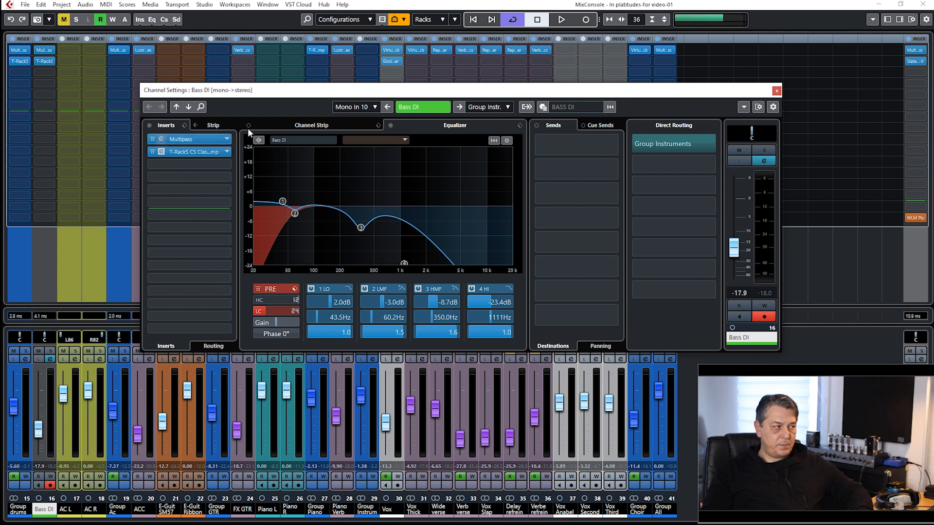
drag(574, 136, 592, 118)
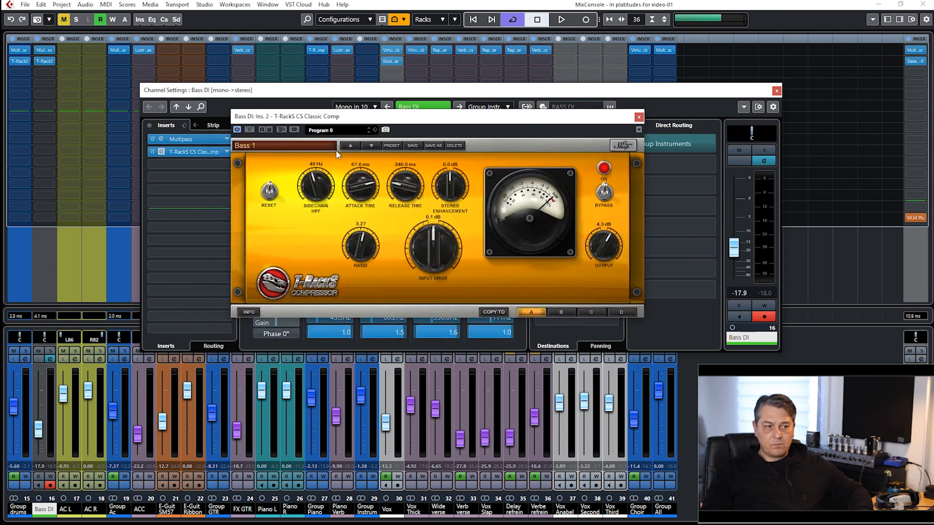
click(261, 147)
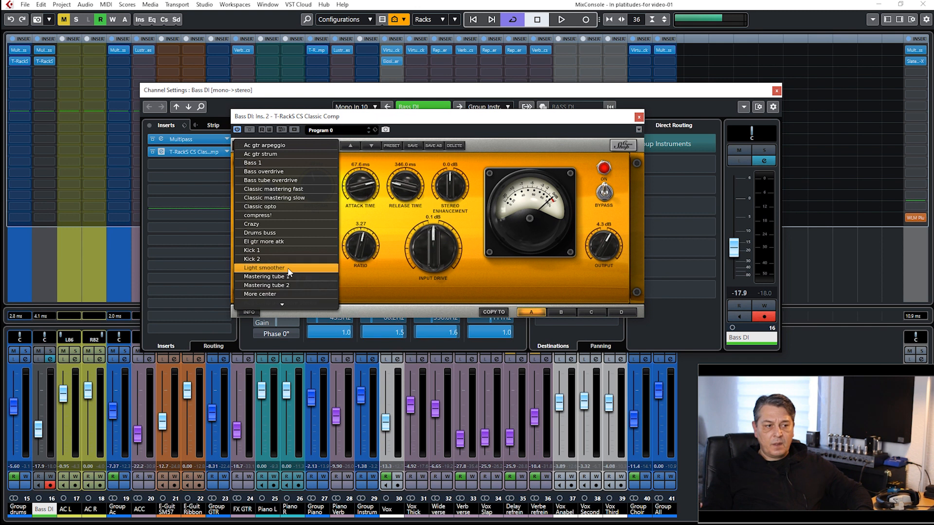
click(275, 163)
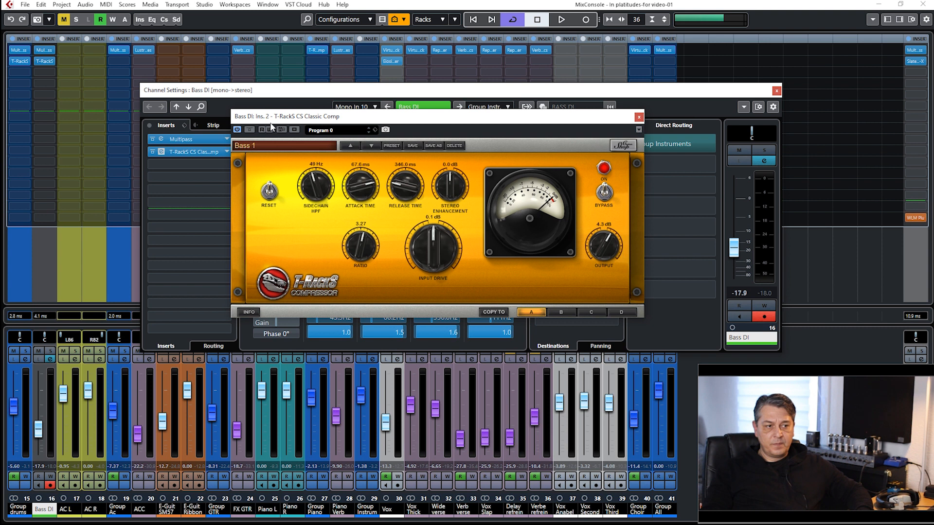
click(261, 145)
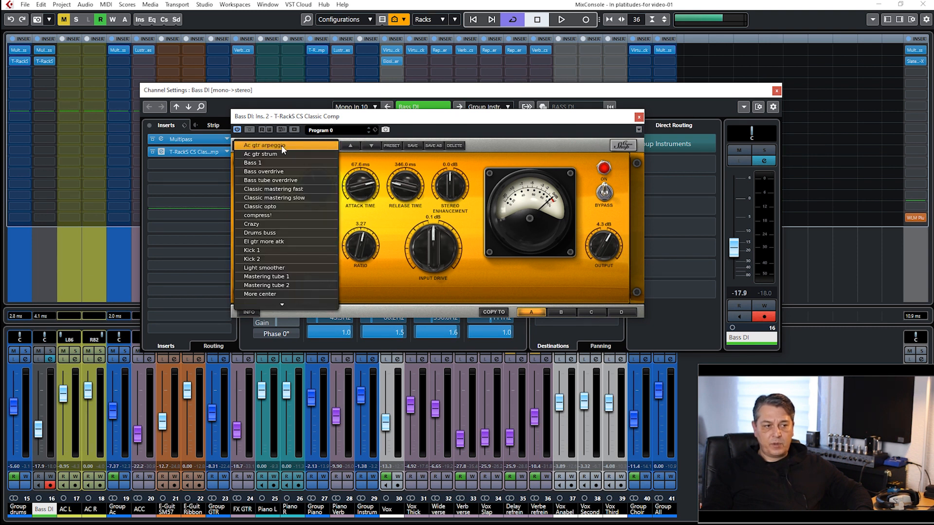
click(534, 144)
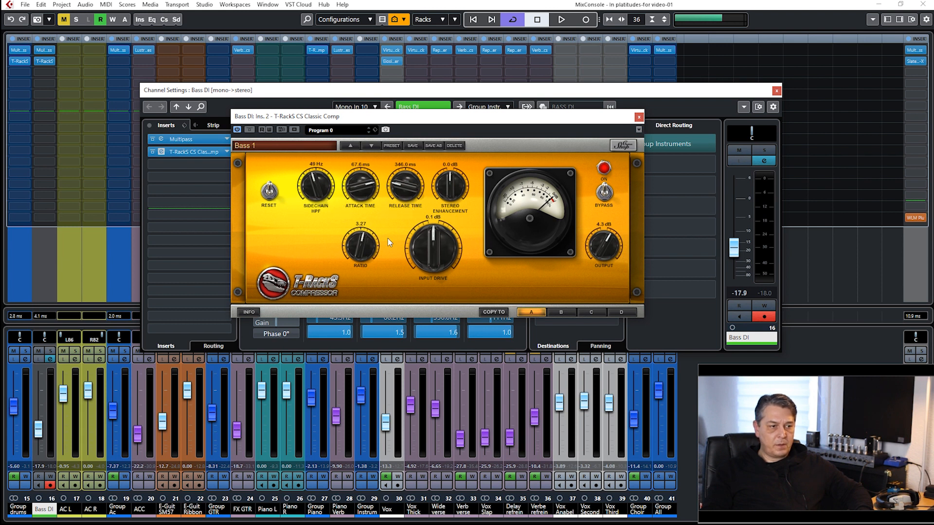
click(640, 118)
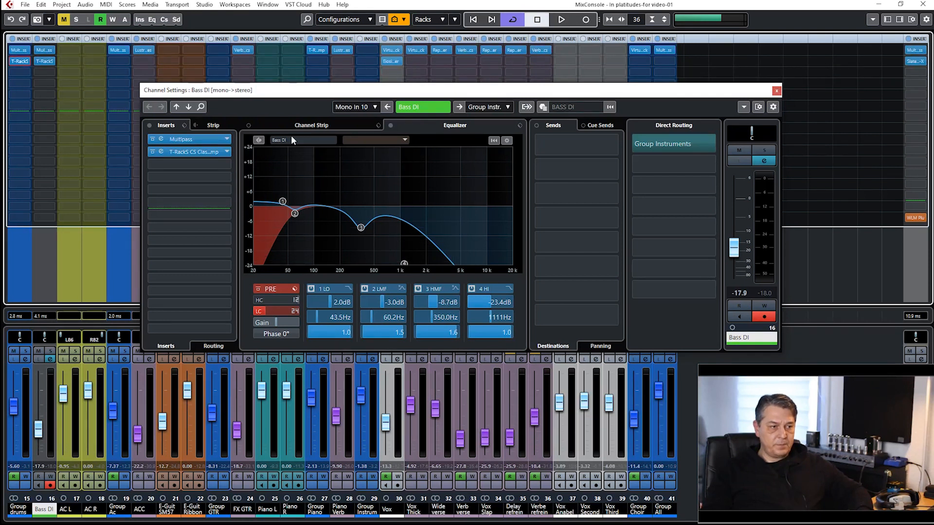
Close the Bass DI channel settings, solo the Bass DI track and play it on its own.
click(776, 90)
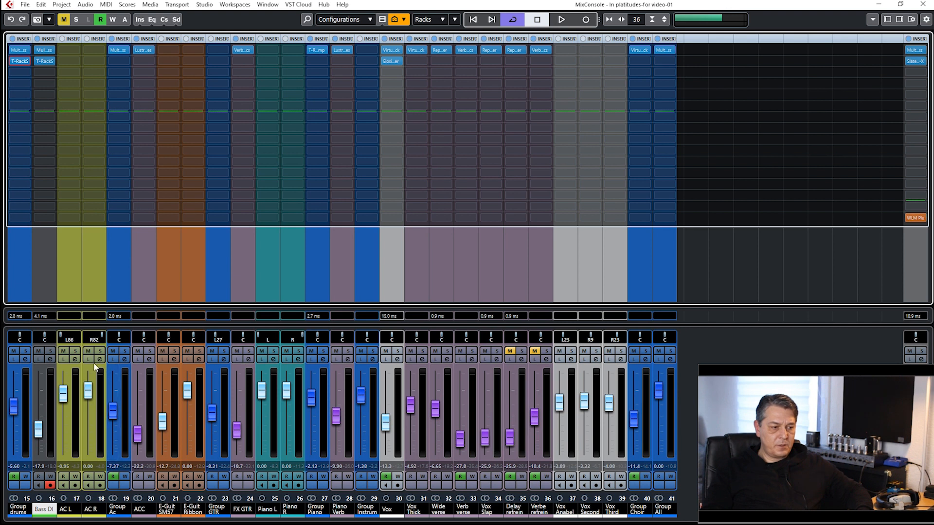
click(49, 350)
key(space)
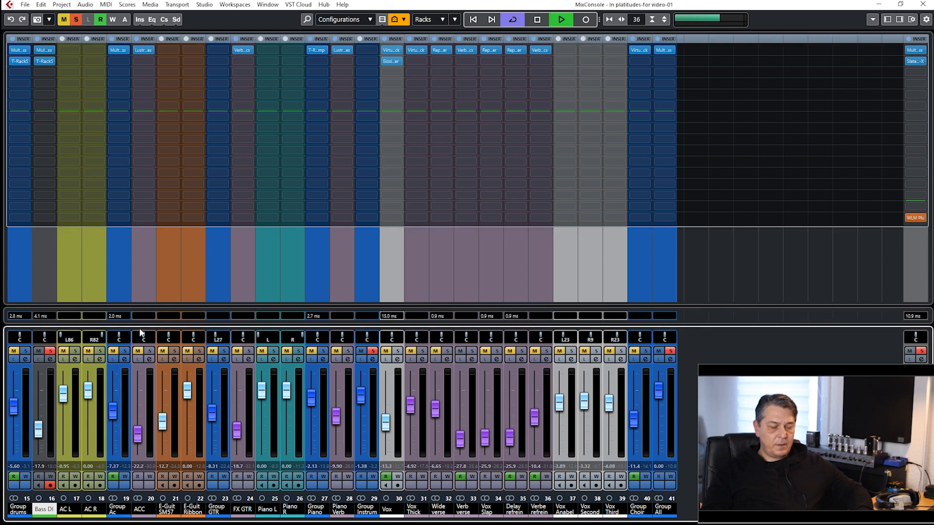
key(F3)
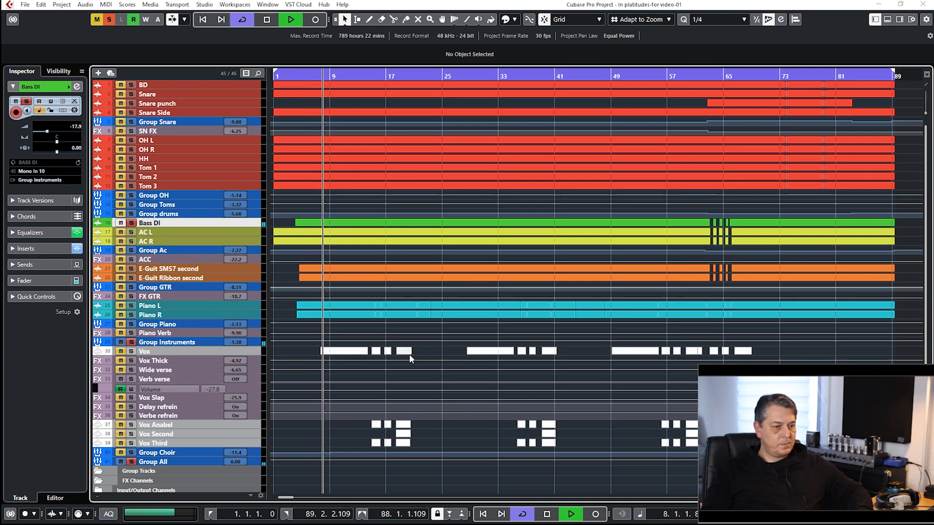
key(F3)
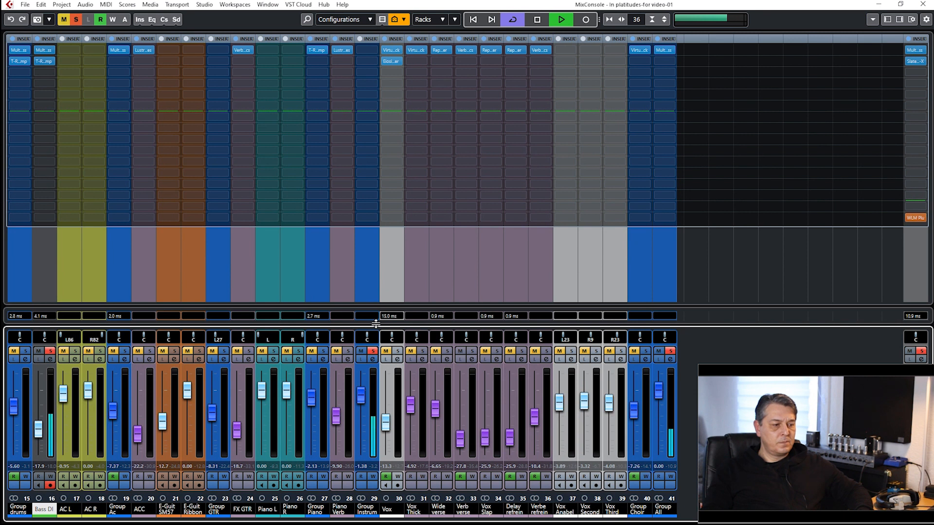
Solo Group drums together with Bass DI and play the two, jumping to about bar 32.
key(space)
click(25, 351)
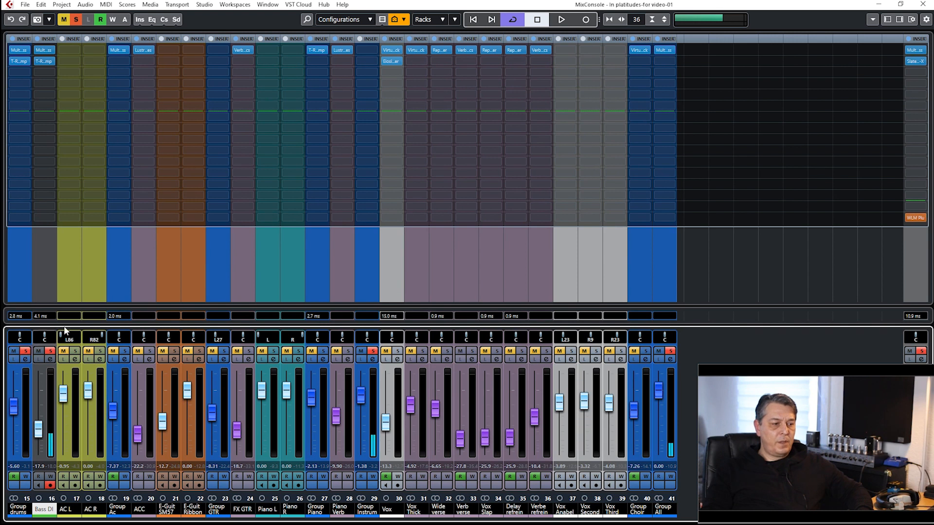
key(space)
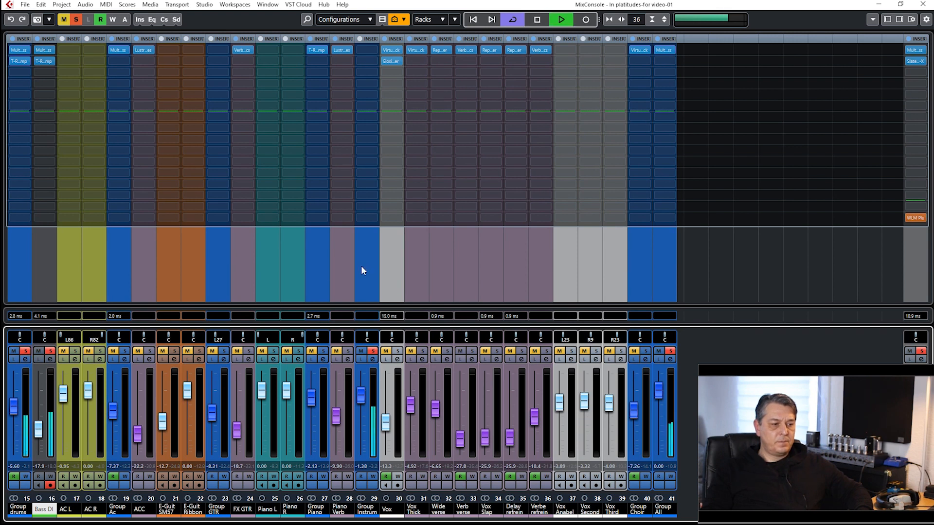
key(F3)
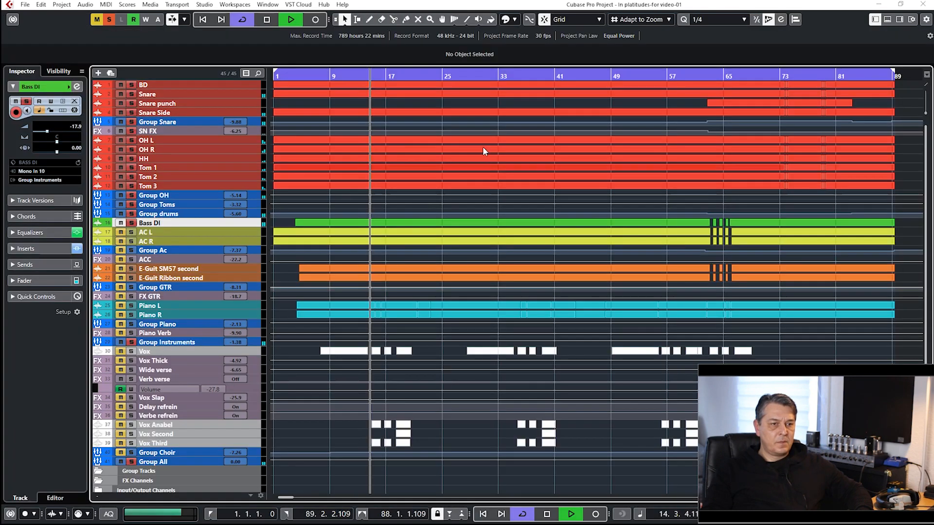
click(491, 72)
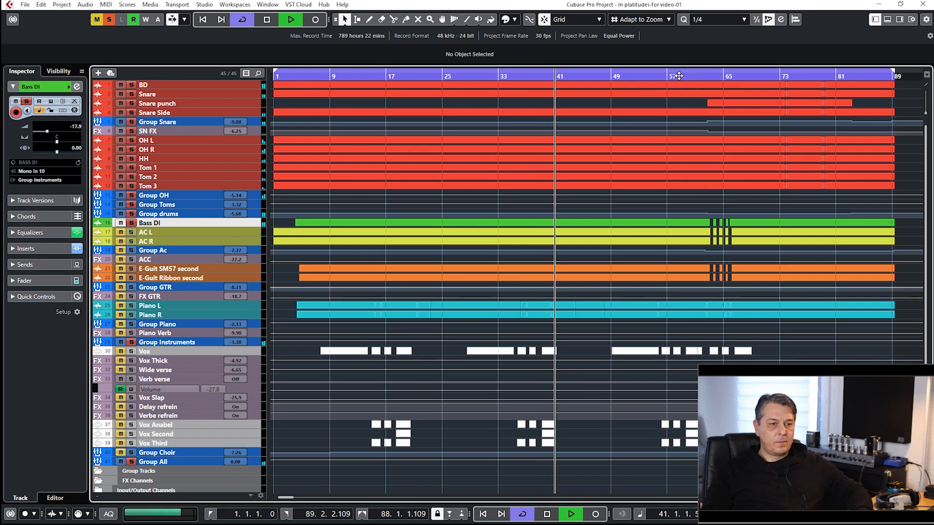
Play Bass DI and Group drums together on from about bar 62 and stop the playback.
click(694, 76)
click(709, 77)
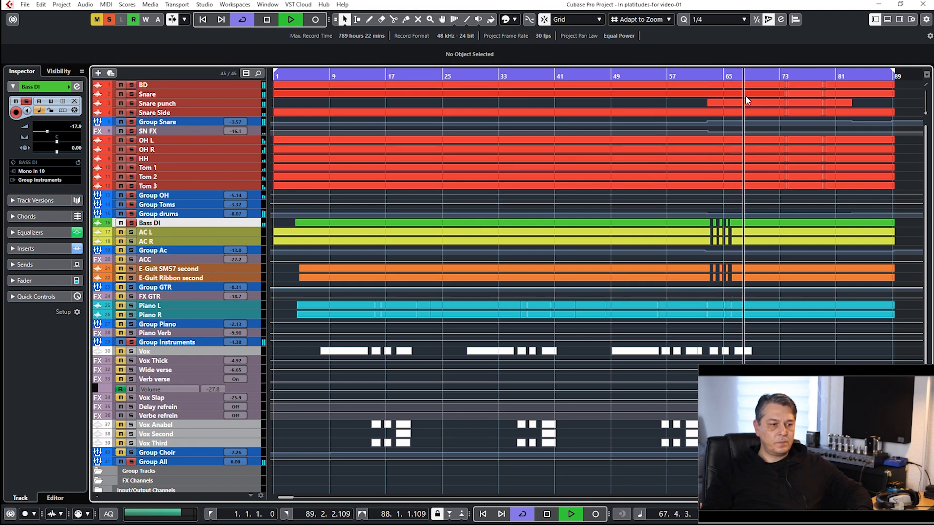
key(space)
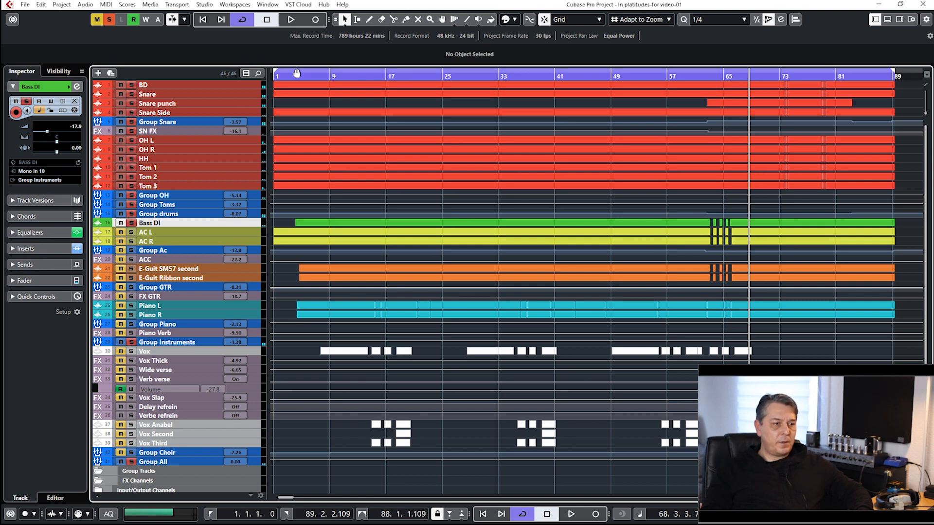
Place the project cursor at bar 63, with the timeline zoomed out to include the end of the song.
drag(285, 72, 278, 72)
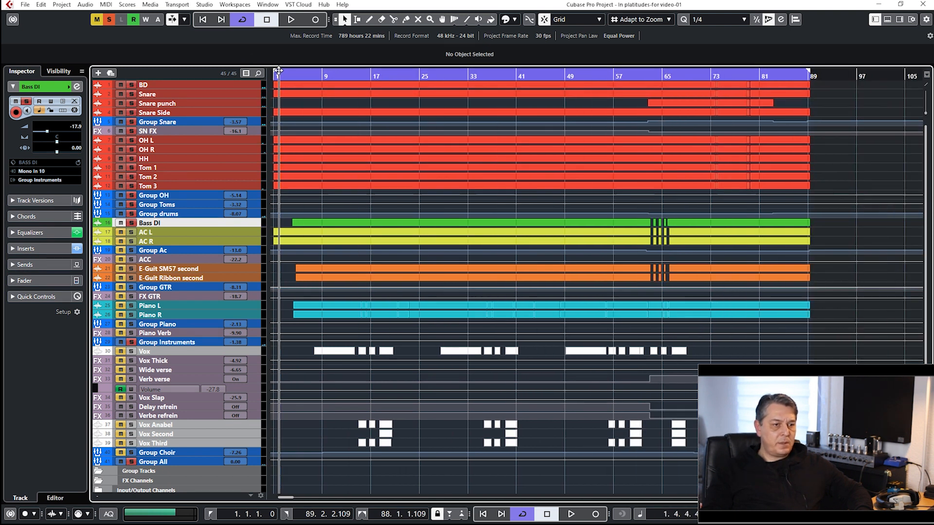
click(635, 77)
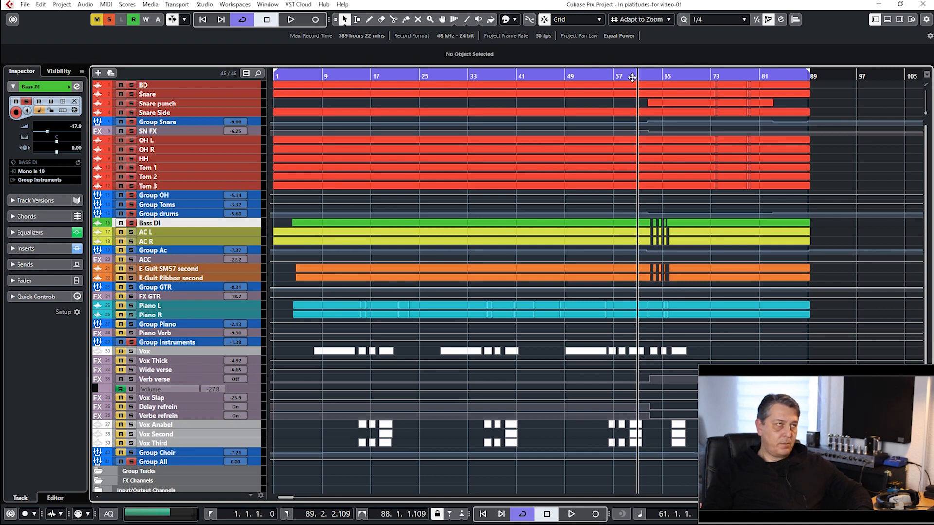
drag(645, 75, 649, 75)
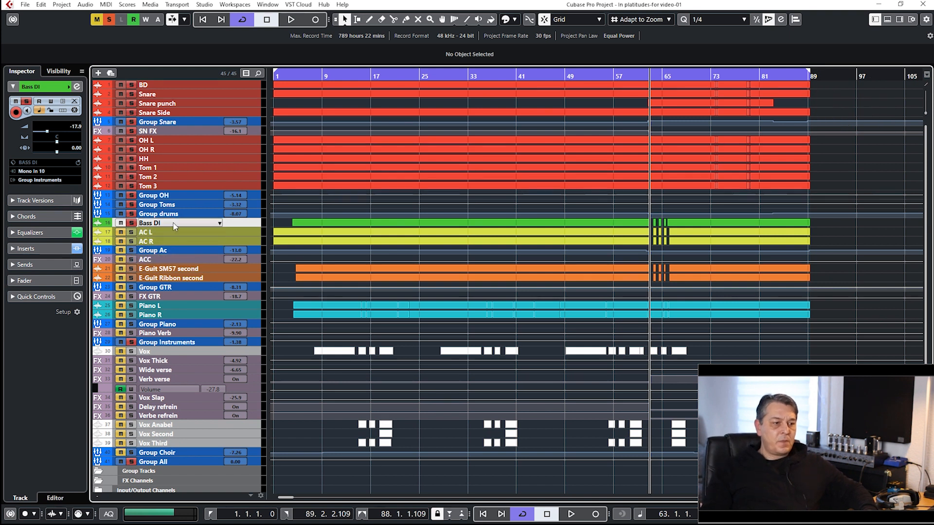
Show the MixConsole with the AC L and AC R channels selected and the fader section reduced in height.
click(250, 232)
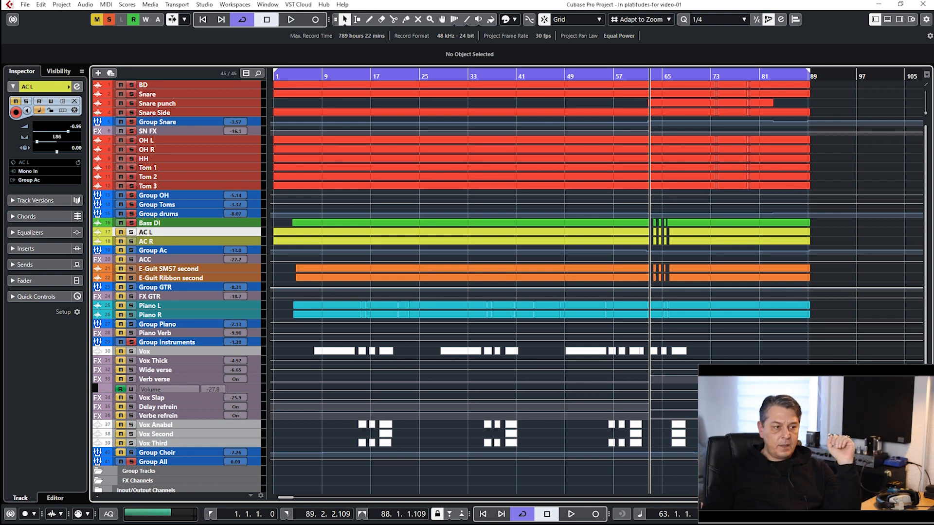
key(F3)
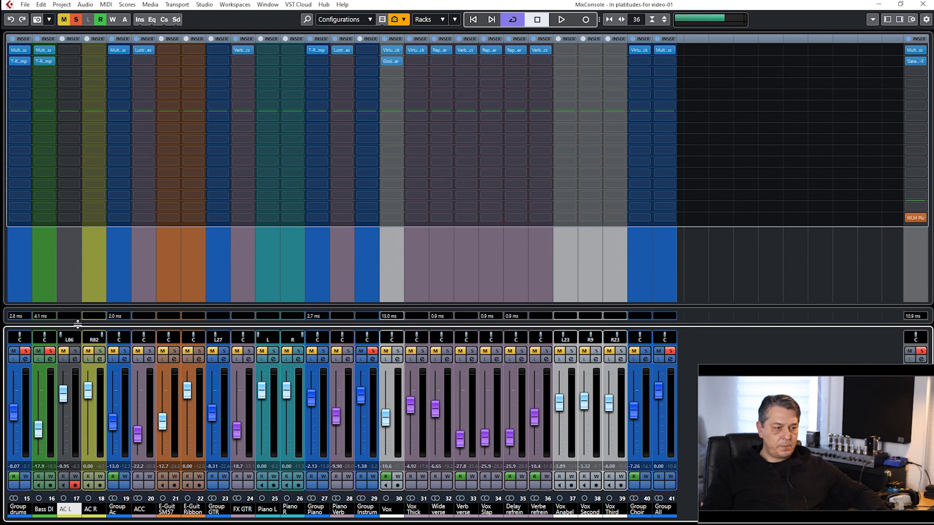
drag(78, 328, 71, 347)
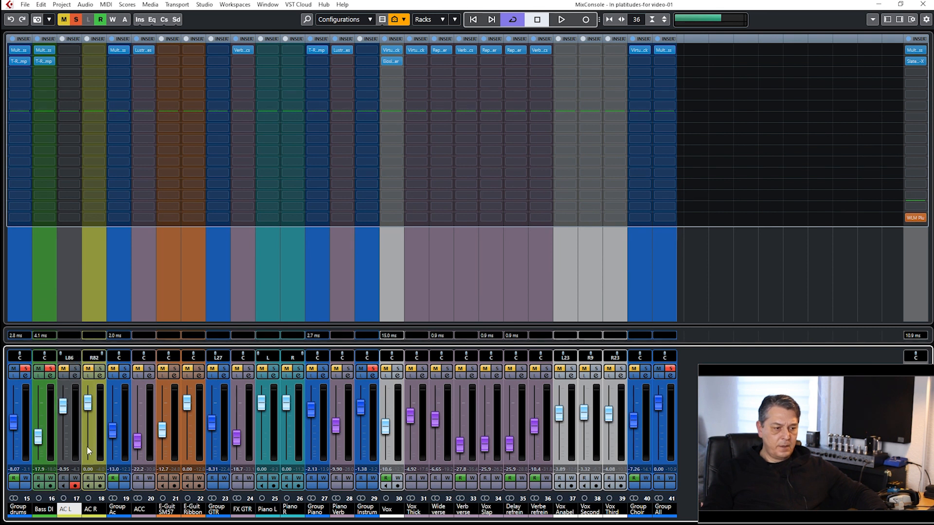
ctrl+click(94, 308)
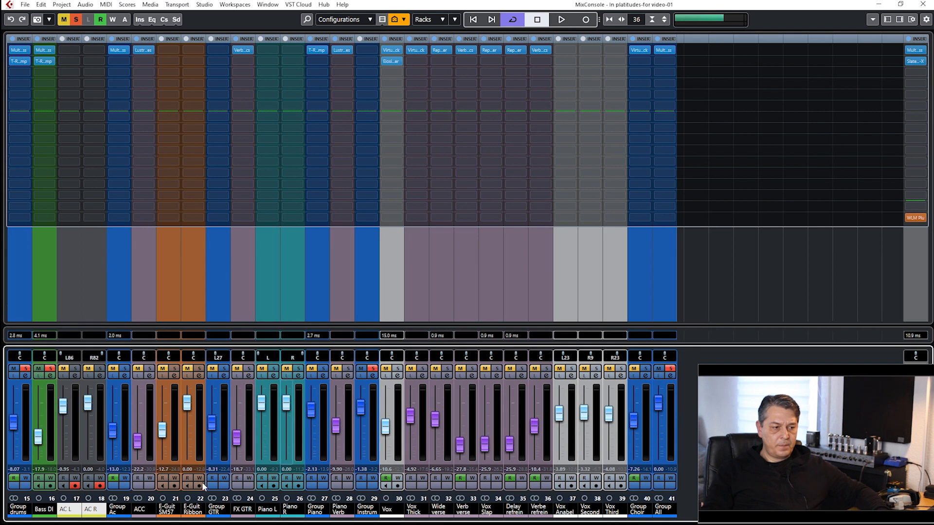
Lower the E-Guit SM57 fader to -69.9 and select that channel.
click(166, 454)
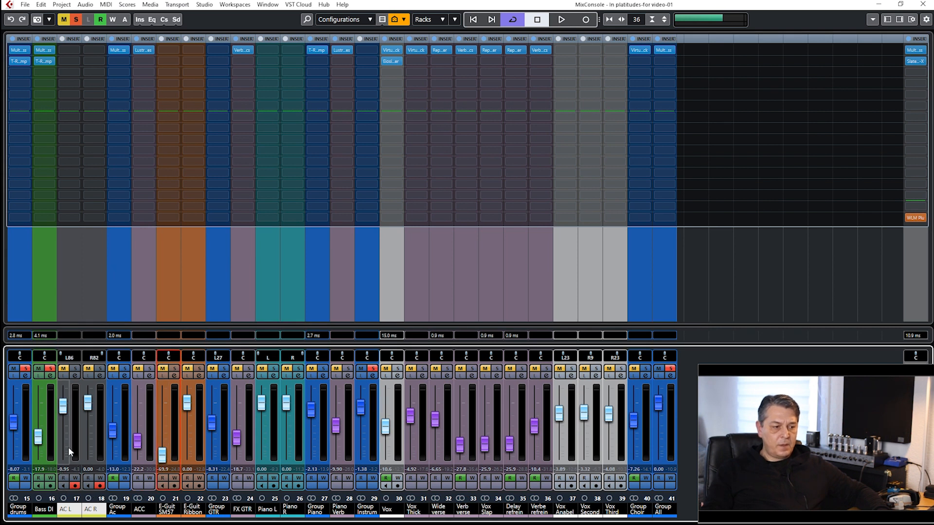
click(162, 290)
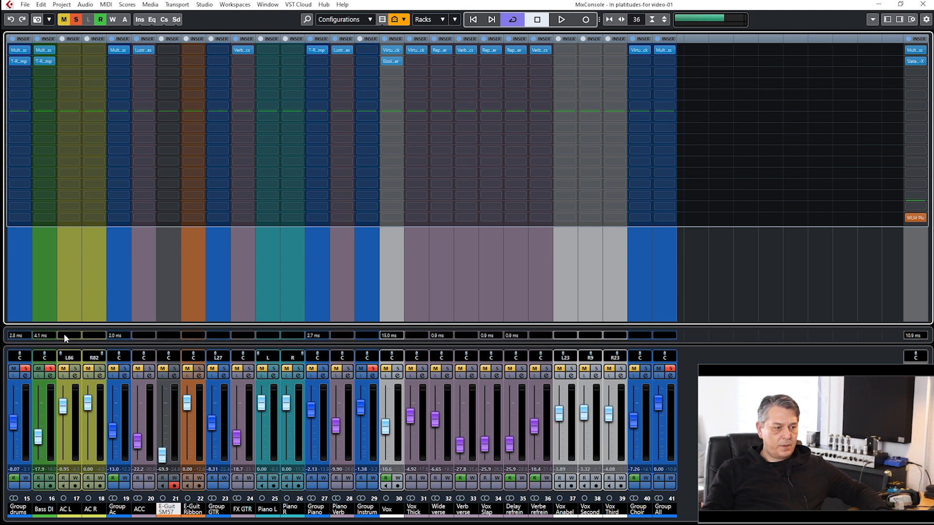
Solo AC L and AC R in place of Group drums and Bass DI, and check AC L's channel settings.
click(74, 369)
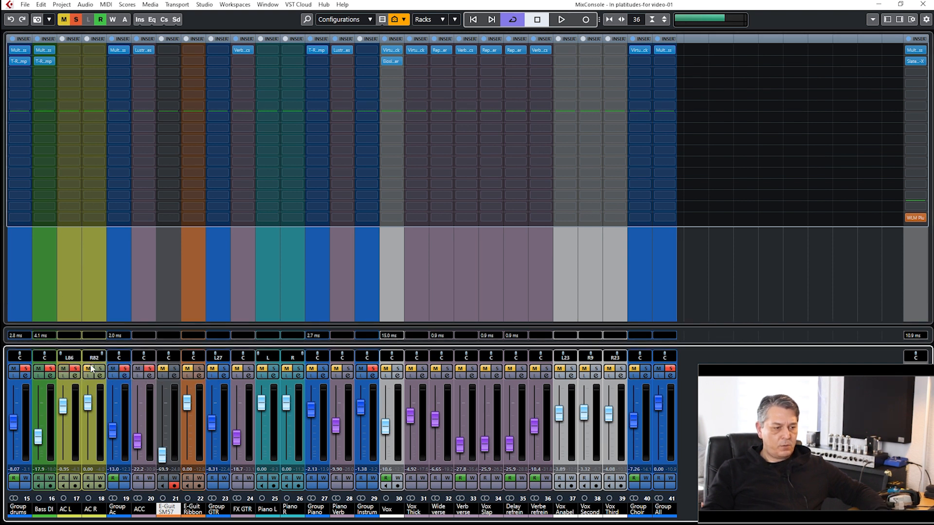
click(24, 369)
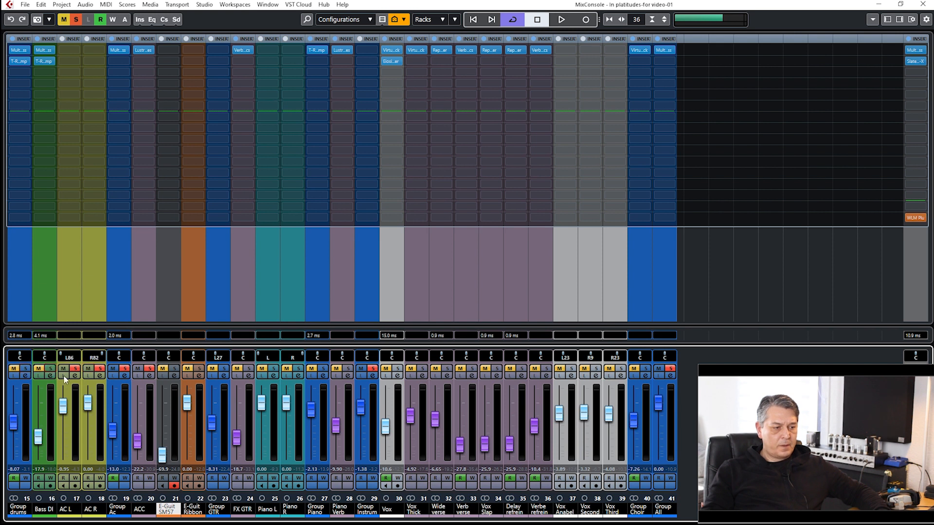
click(76, 372)
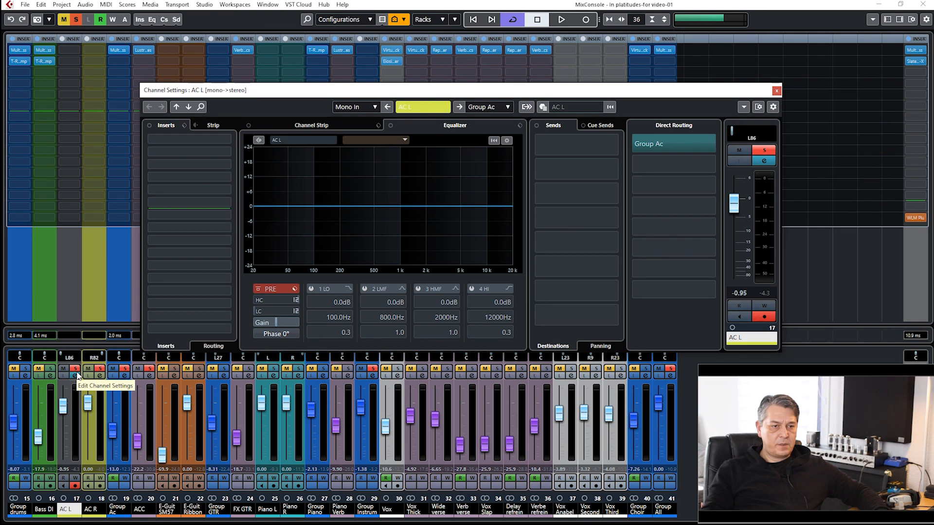
click(77, 374)
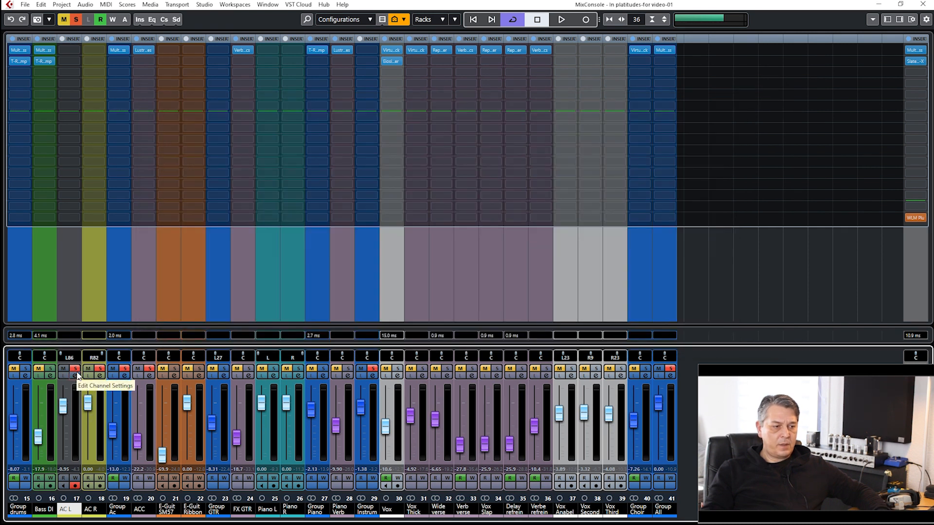
Examine Group Ac's equalizer, low-cut filter and Multipass insert, and close its plug-in and channel settings.
click(125, 375)
drag(334, 92, 282, 91)
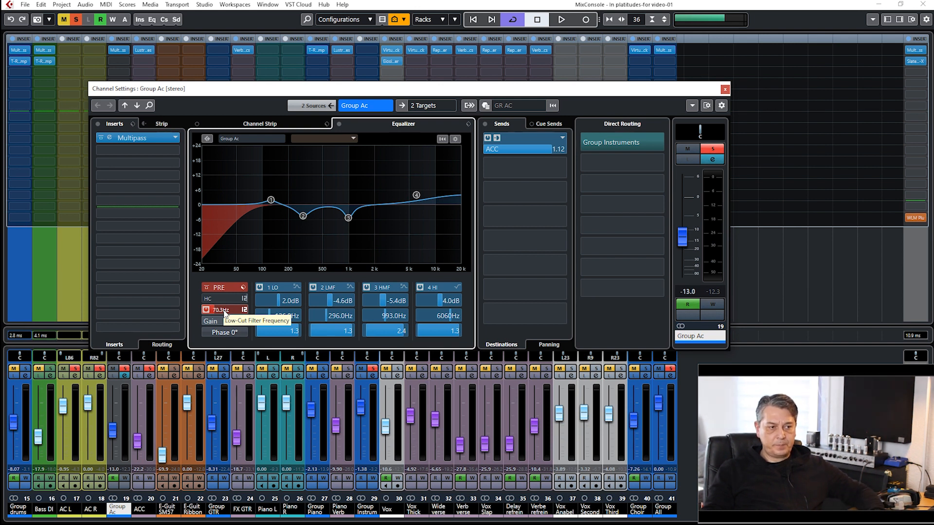
double_click(127, 138)
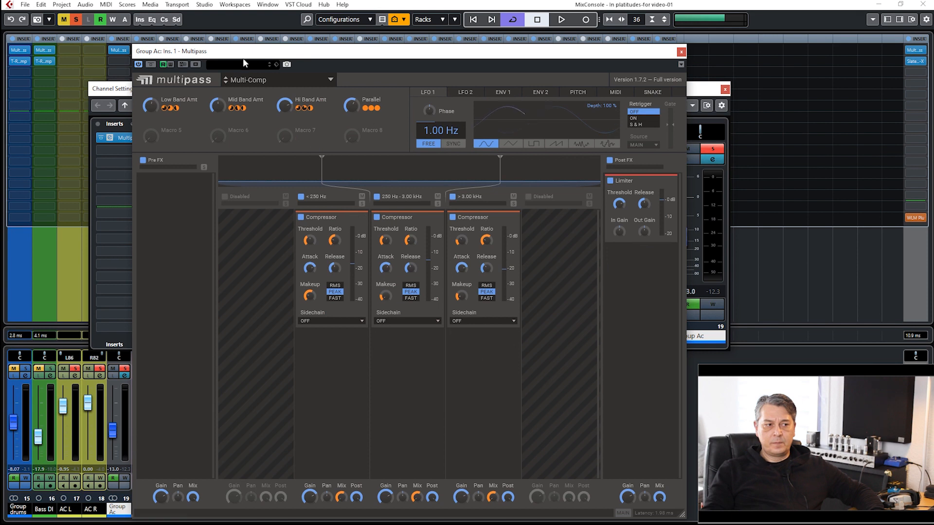
click(682, 52)
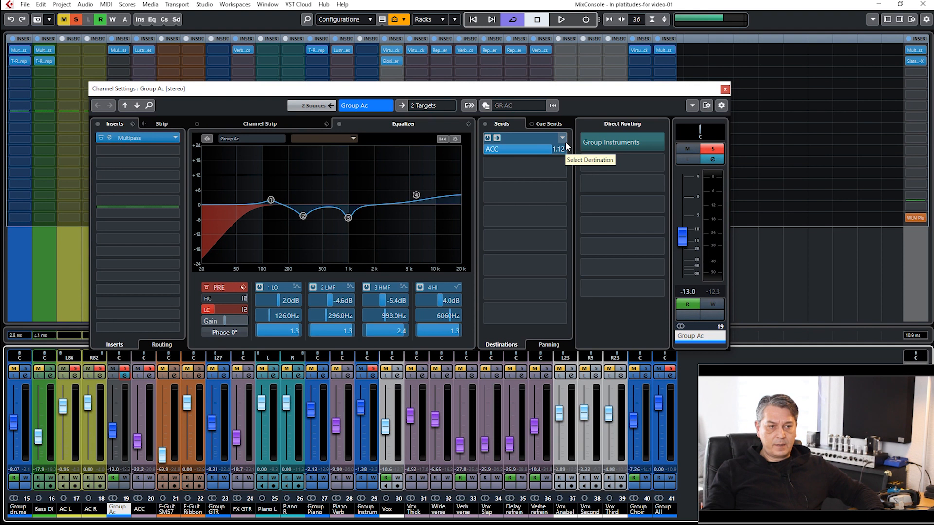
click(726, 90)
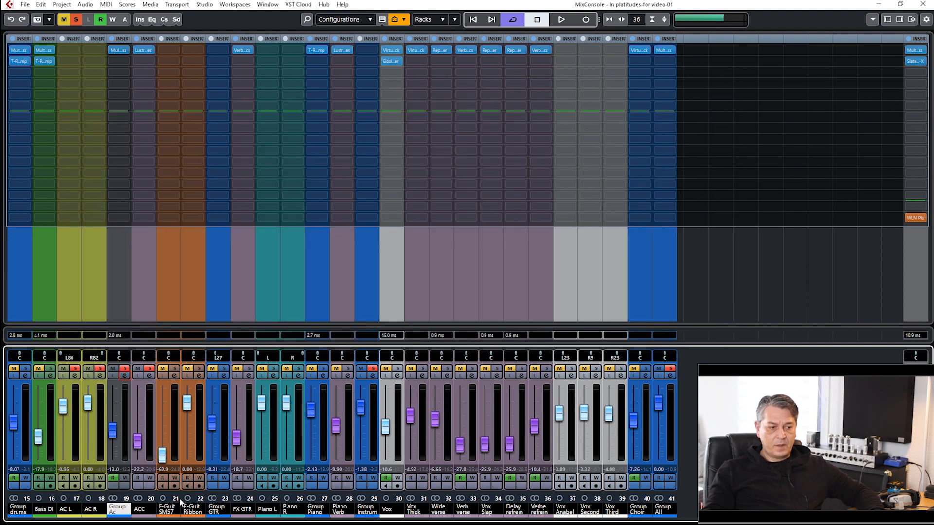
Examine the ACC effect channel's filters and its Lustrous Plates reverb, and close the plug-in and channel settings.
click(151, 378)
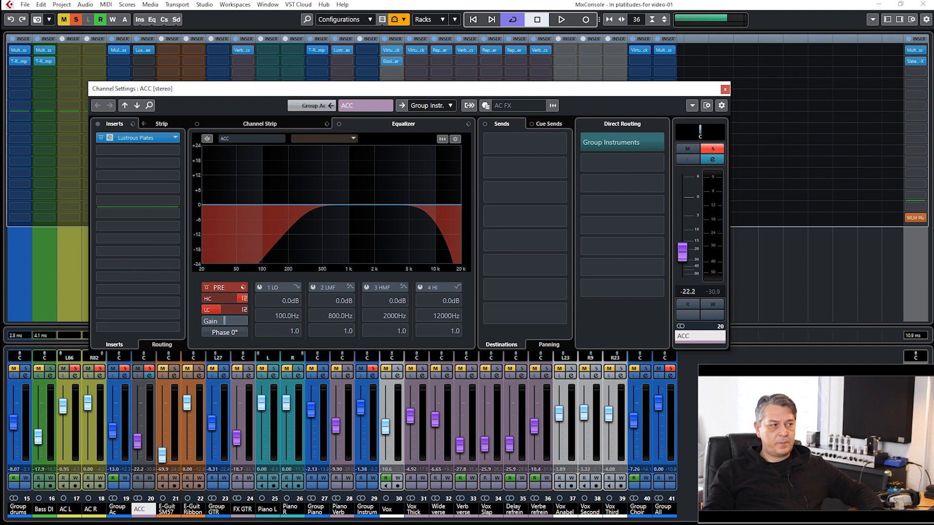
drag(310, 93, 370, 114)
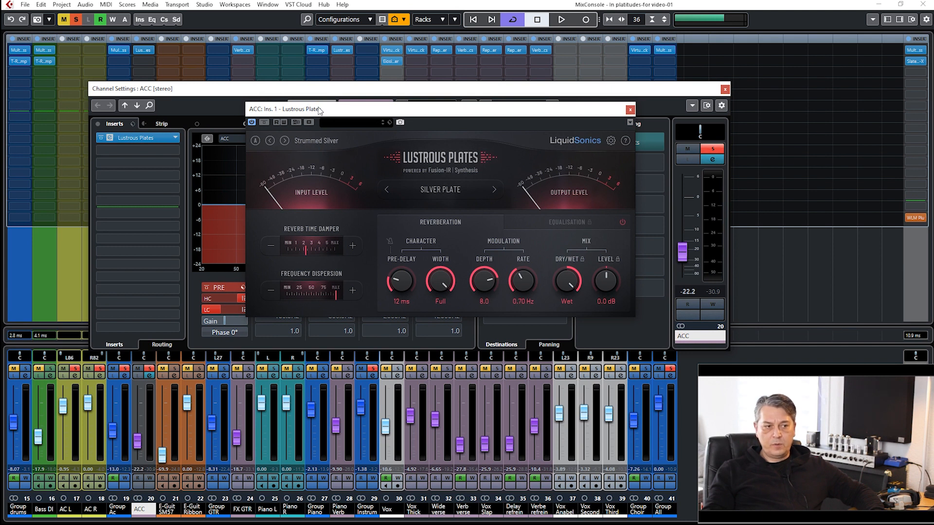
drag(319, 110, 317, 102)
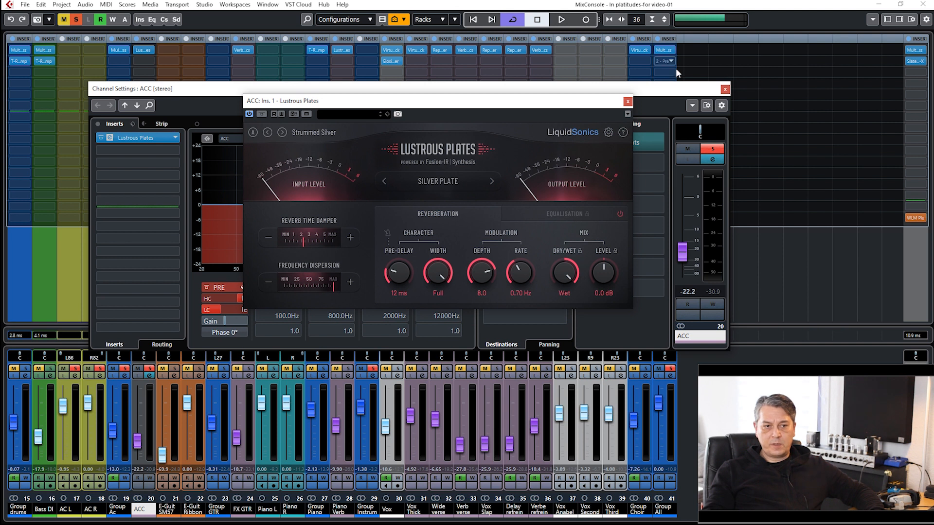
click(628, 102)
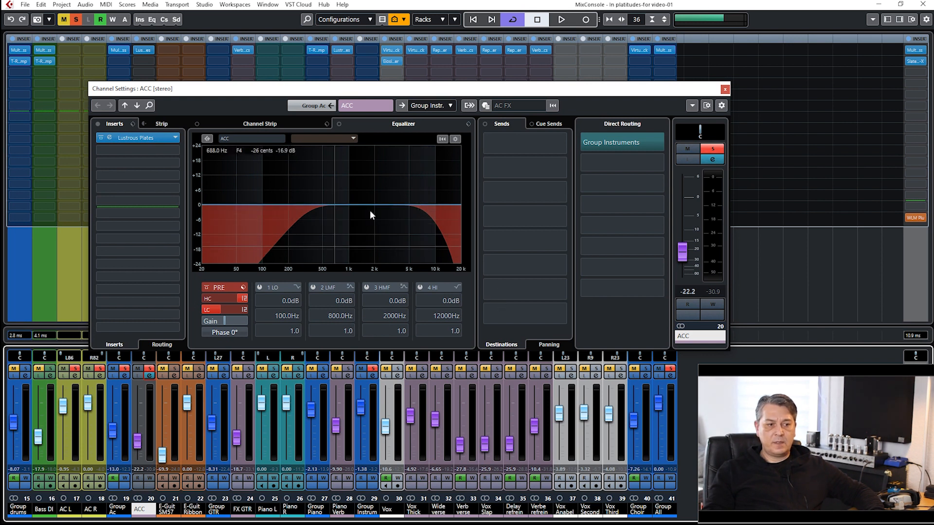
click(725, 89)
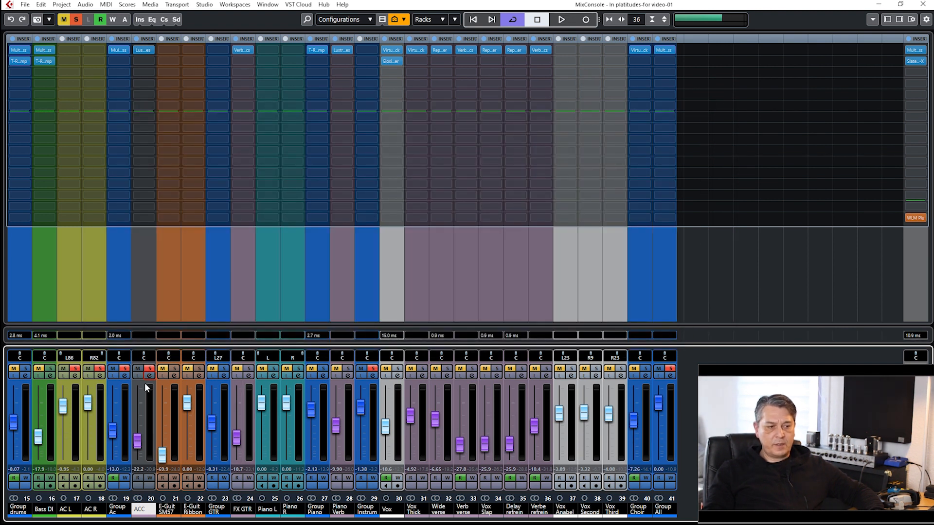
Check Group Ac's channel settings once more, close them and play the soloed acoustic guitars on their own.
click(125, 377)
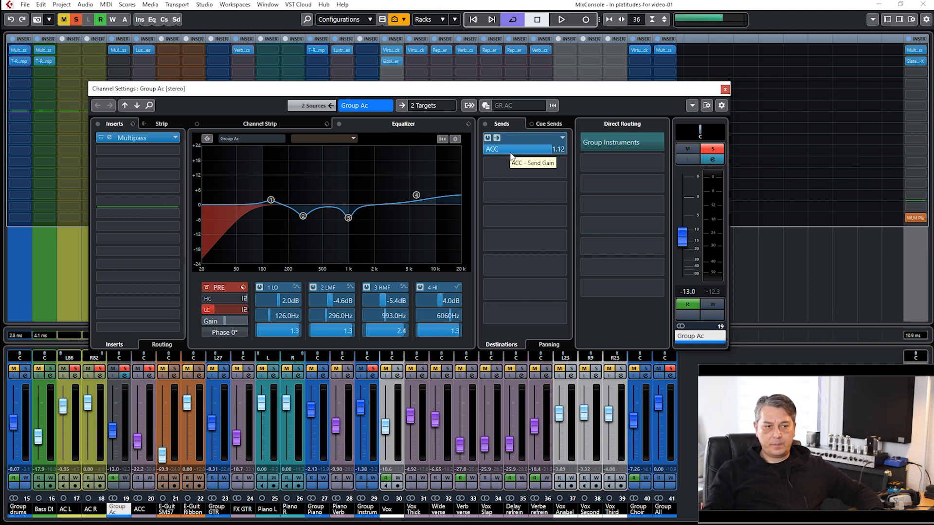
click(724, 90)
key(space)
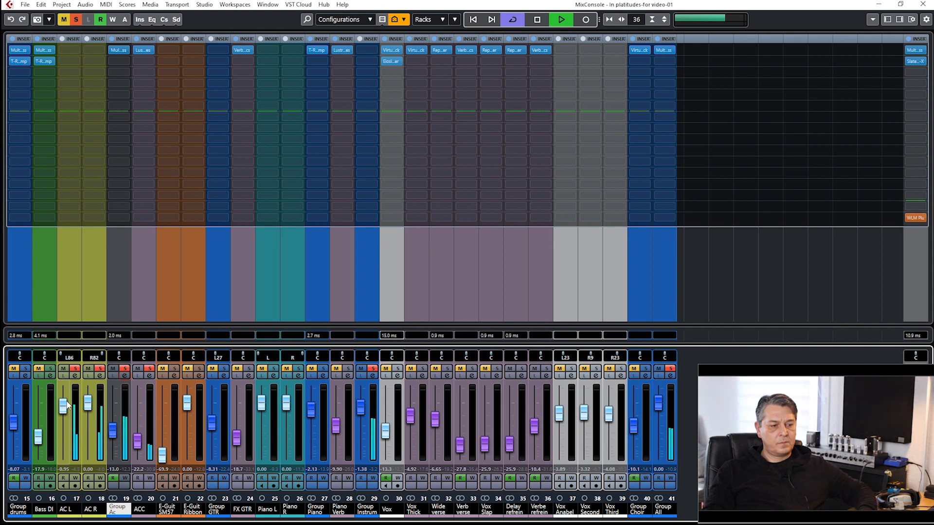
key(space)
Add Bass DI and Group drums to the solo and play them with the acoustic guitars, viewing the project and the mixer.
click(50, 369)
click(26, 369)
key(space)
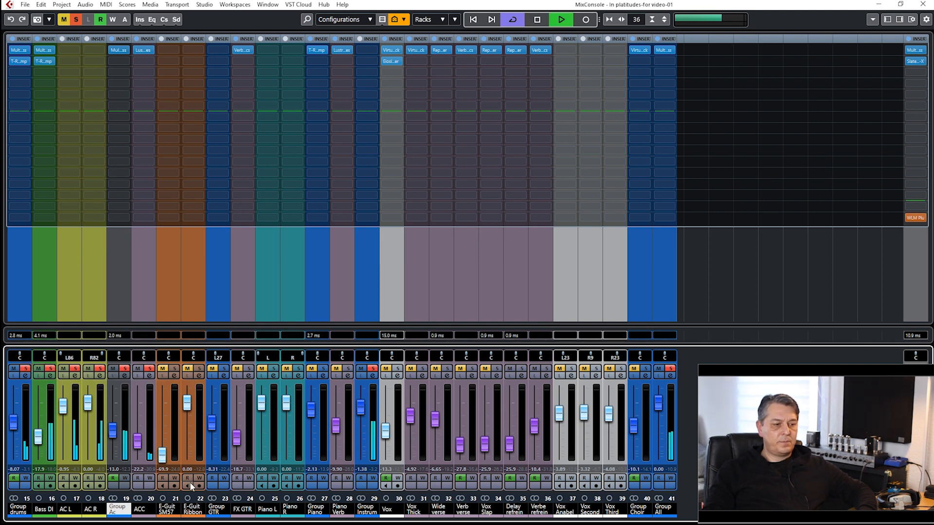
key(F3)
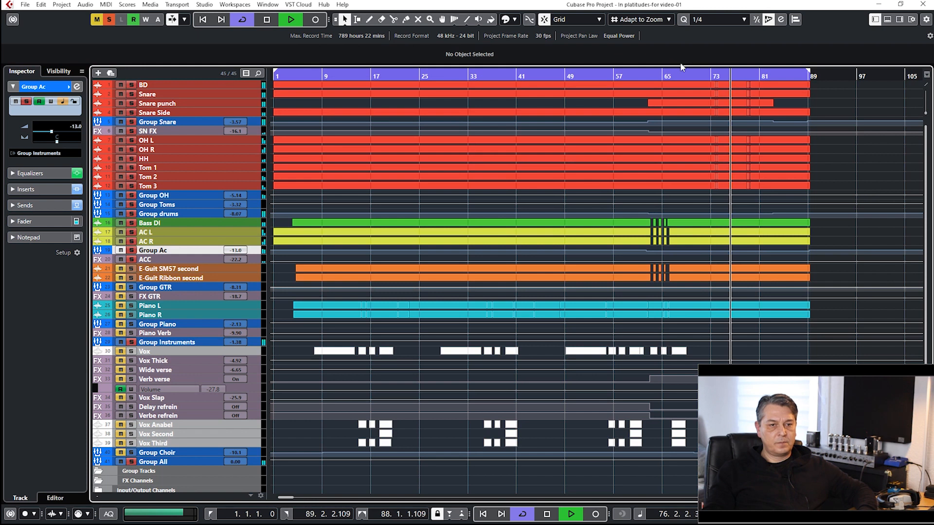
key(F3)
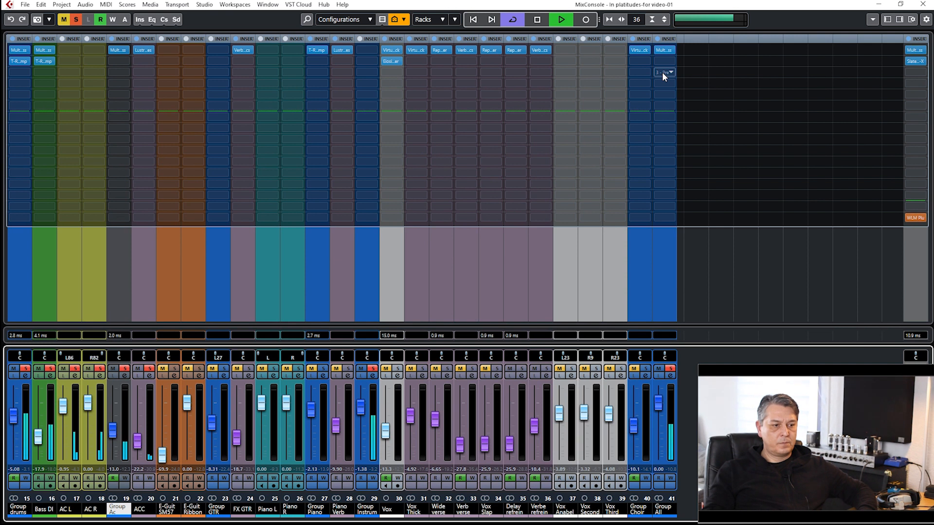
key(space)
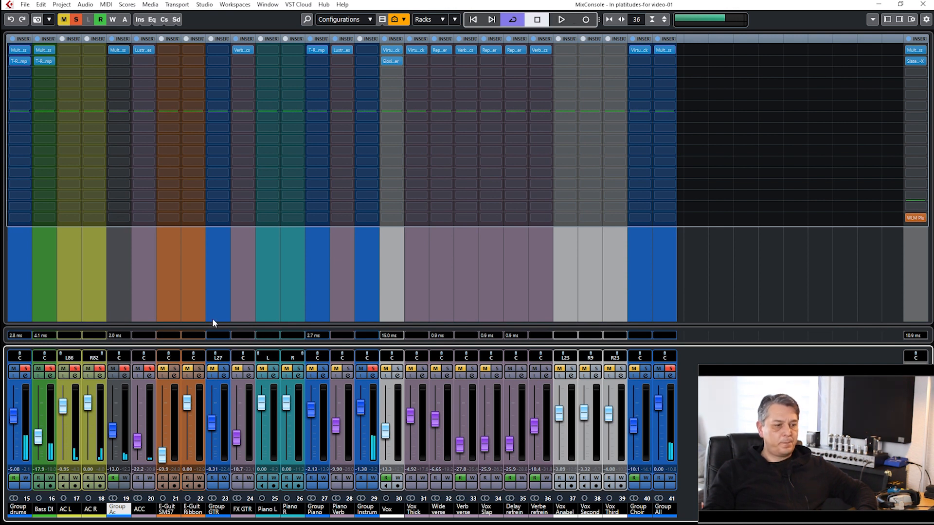
Remove the solo from the acoustic guitars, Bass DI, drums and the other soloed channels.
click(99, 369)
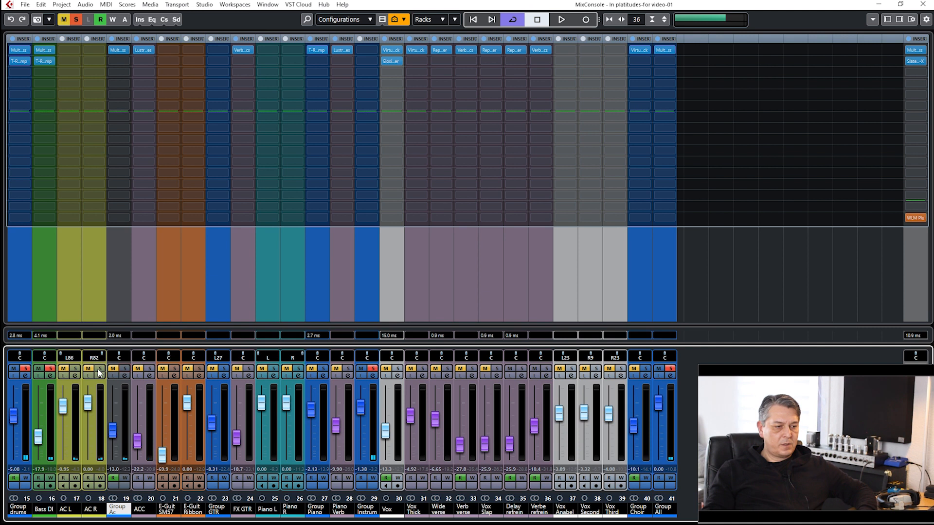
click(27, 368)
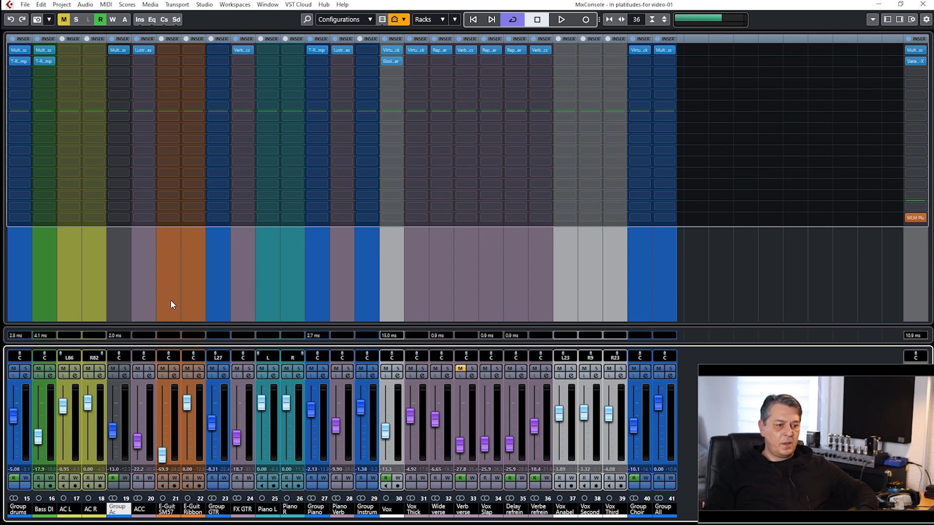
key(space)
Open the channel settings of E-Guit Ribbon second and set its phase to 0°.
click(198, 375)
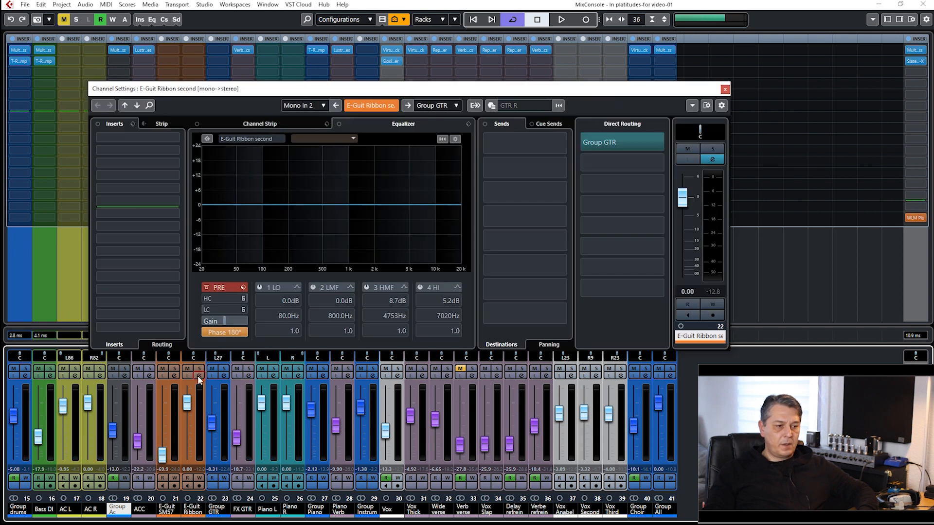
drag(246, 85, 233, 74)
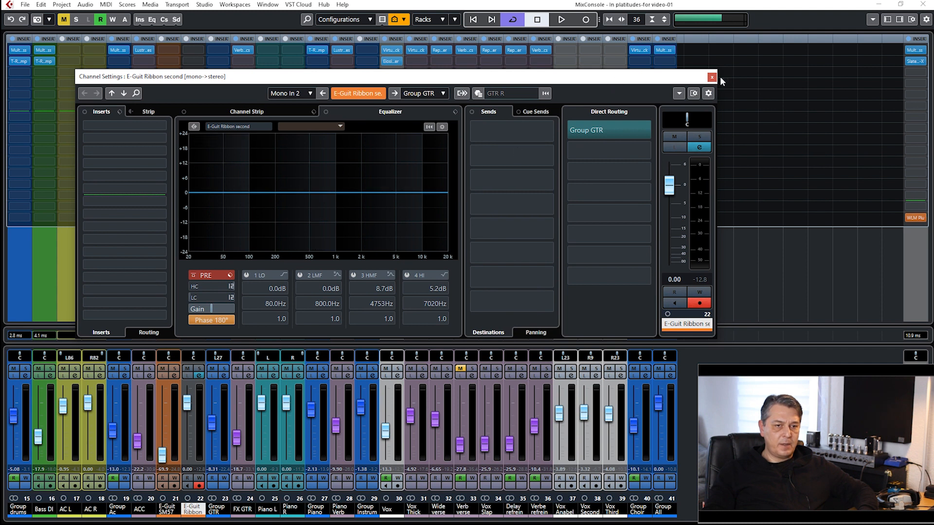
click(224, 319)
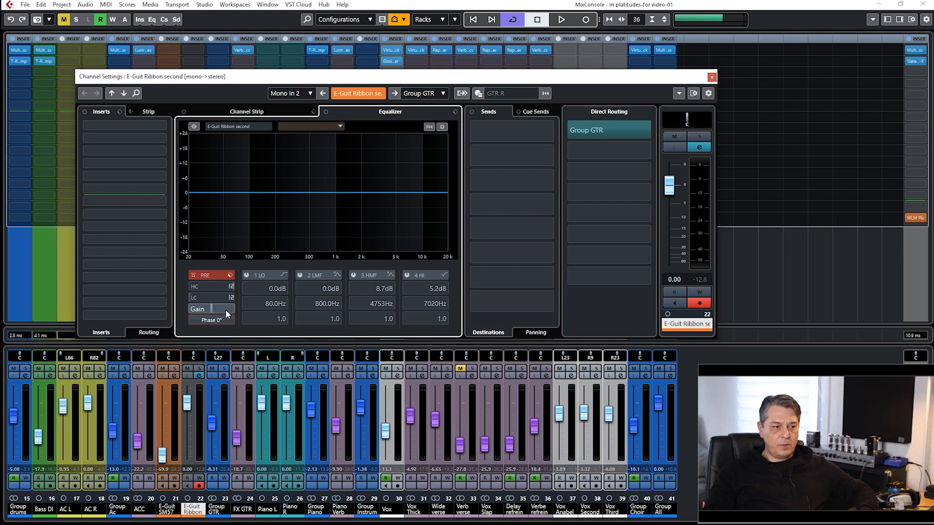
Close the E-Guit Ribbon second settings and examine the equalizer and FX GTR send in Group GTR's channel settings.
click(711, 77)
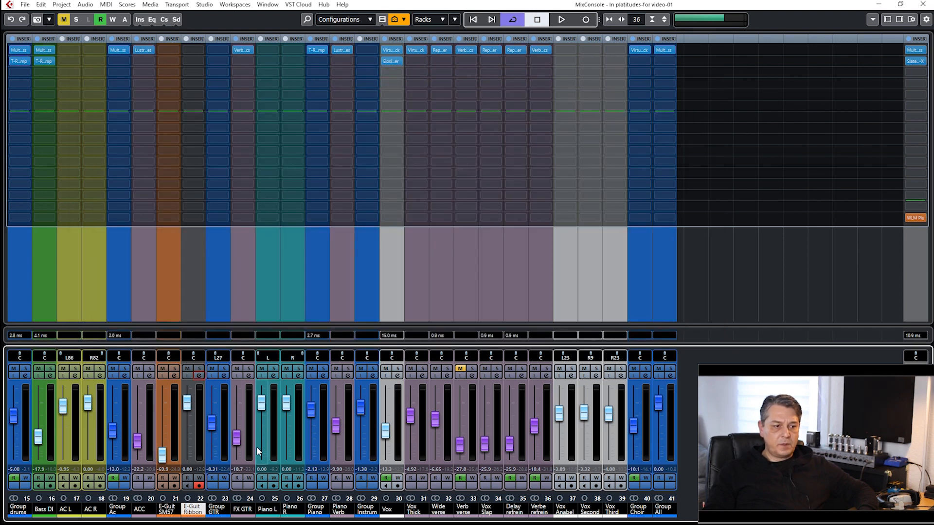
click(224, 377)
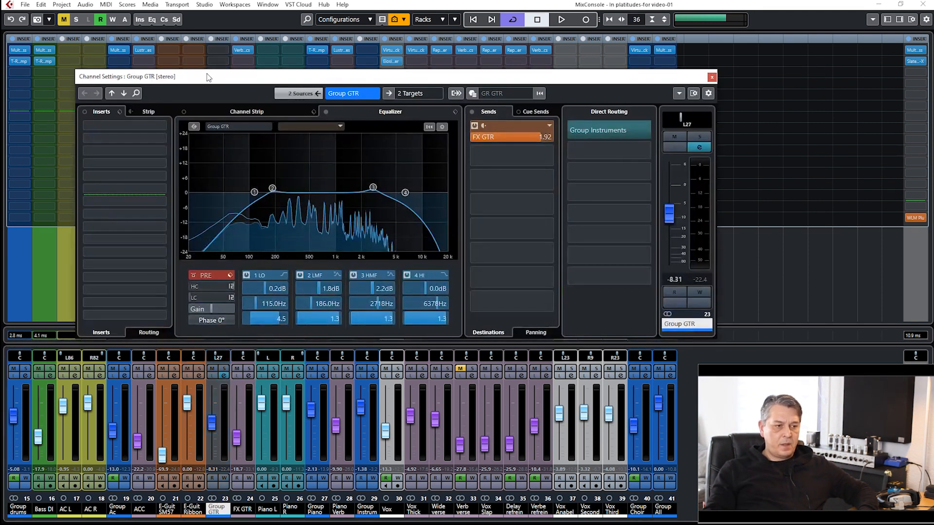
drag(234, 79, 219, 97)
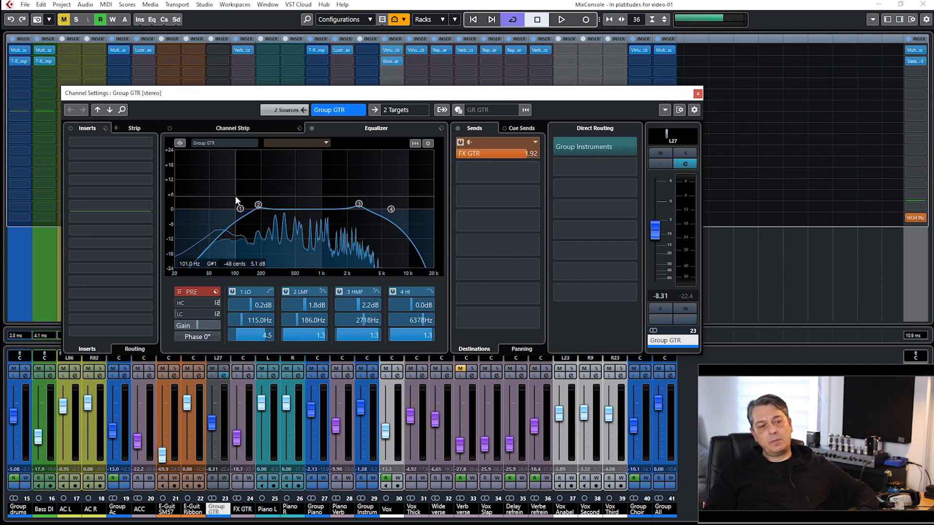
click(239, 208)
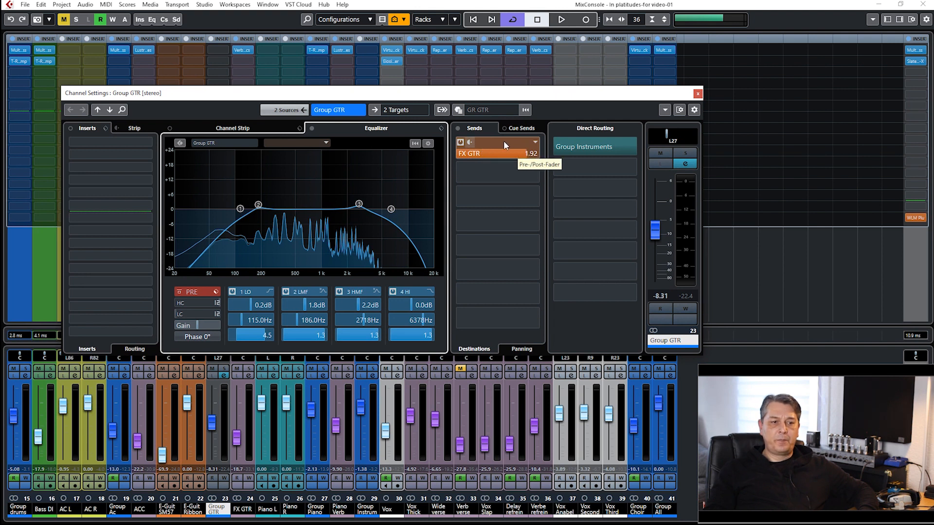
click(698, 94)
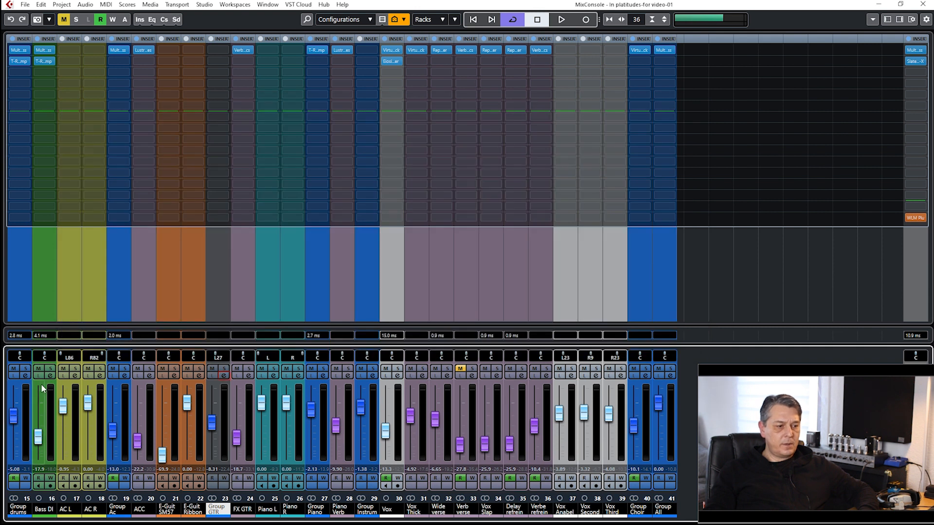
Compare the effect sends in the channel settings of Group Ac and Group GTR, closing both windows.
click(125, 377)
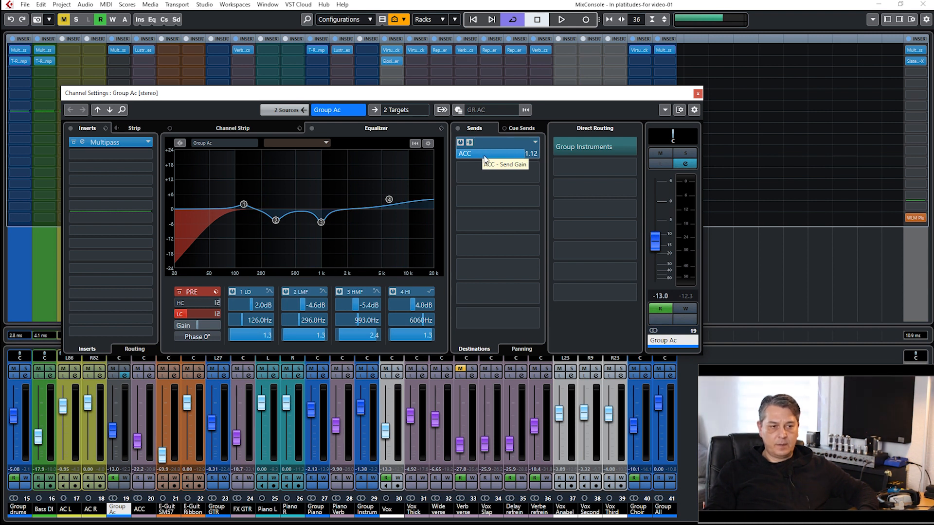
click(698, 94)
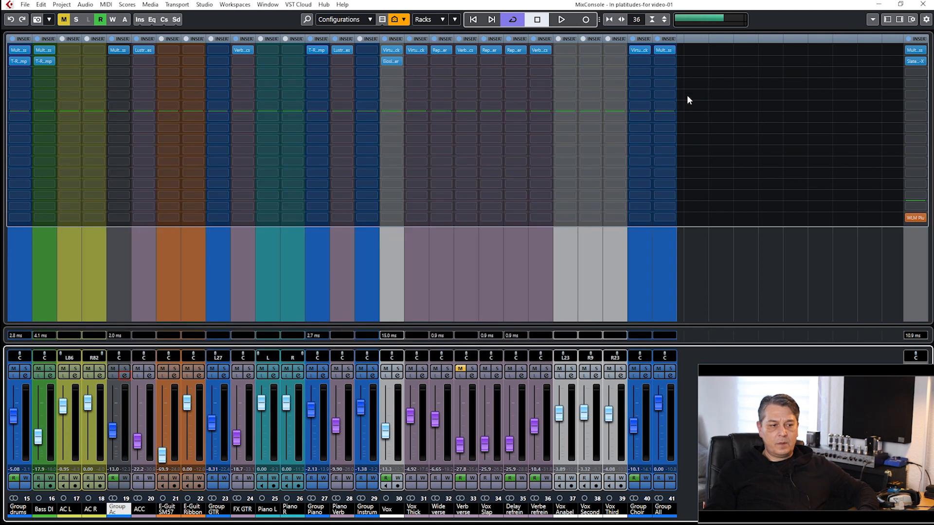
click(223, 376)
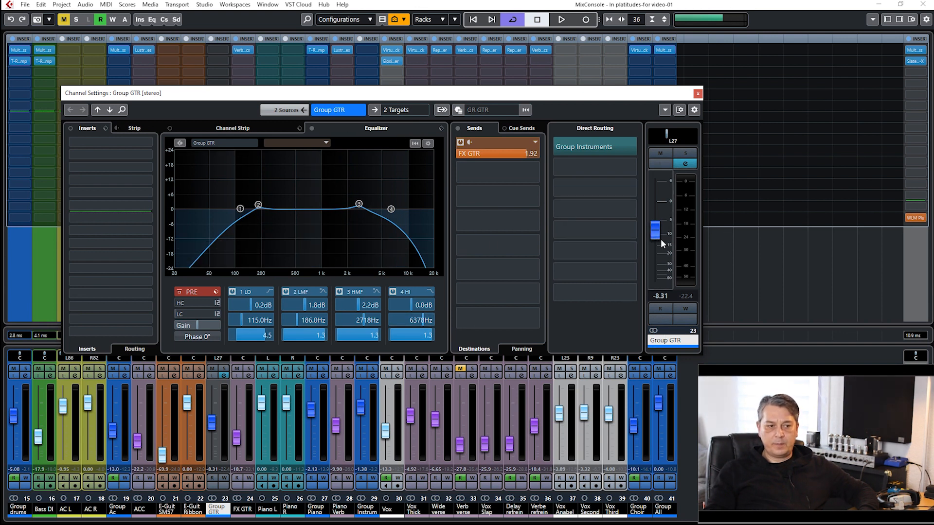
click(698, 93)
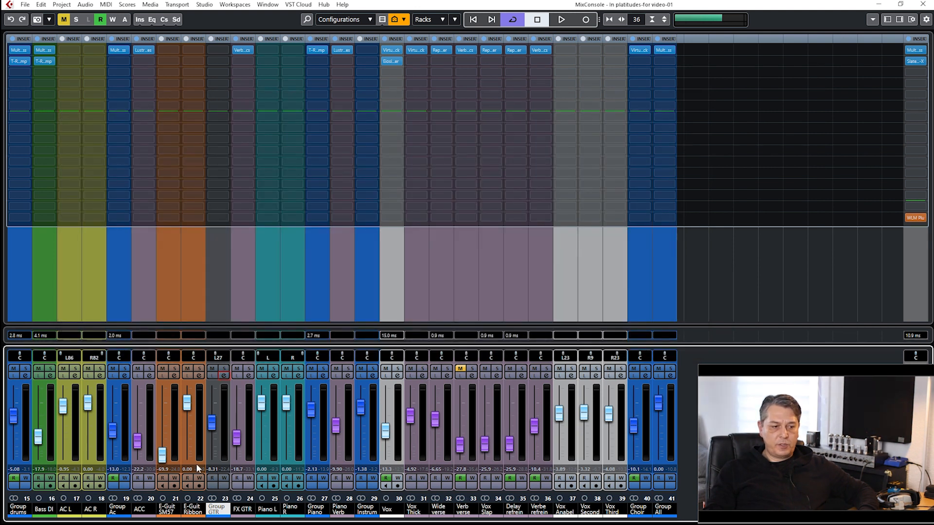
Open FX GTR's channel settings, inspect its equalizer and the VerbSuite Classics reverb insert, and close the plug-in.
click(249, 419)
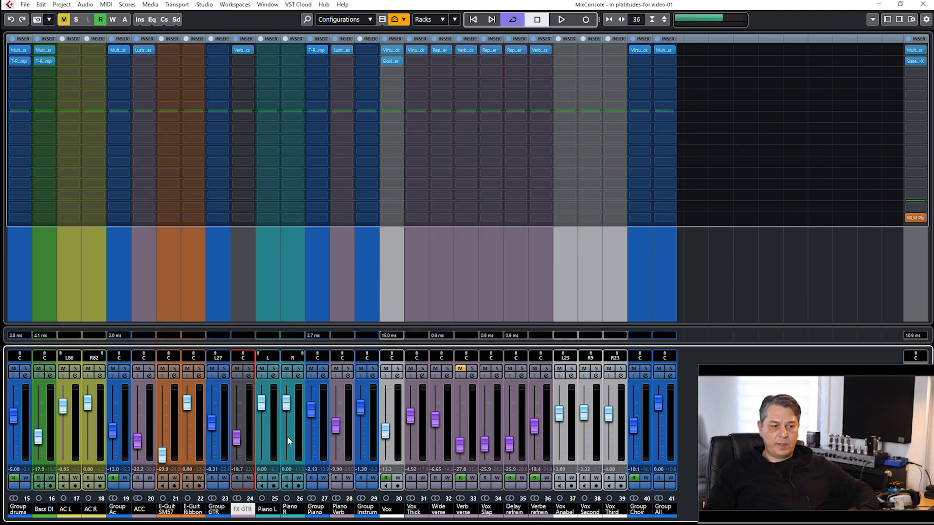
click(247, 377)
drag(408, 95, 463, 56)
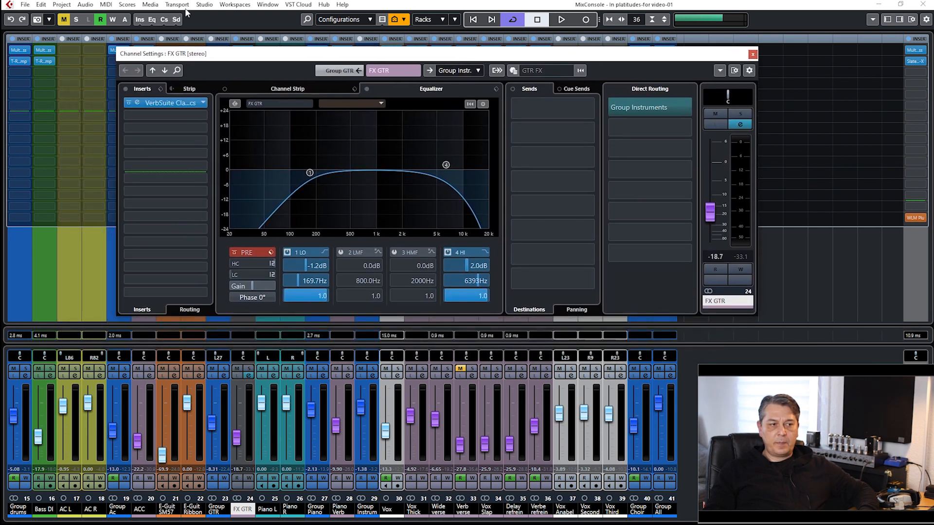
click(155, 102)
drag(437, 127, 602, 130)
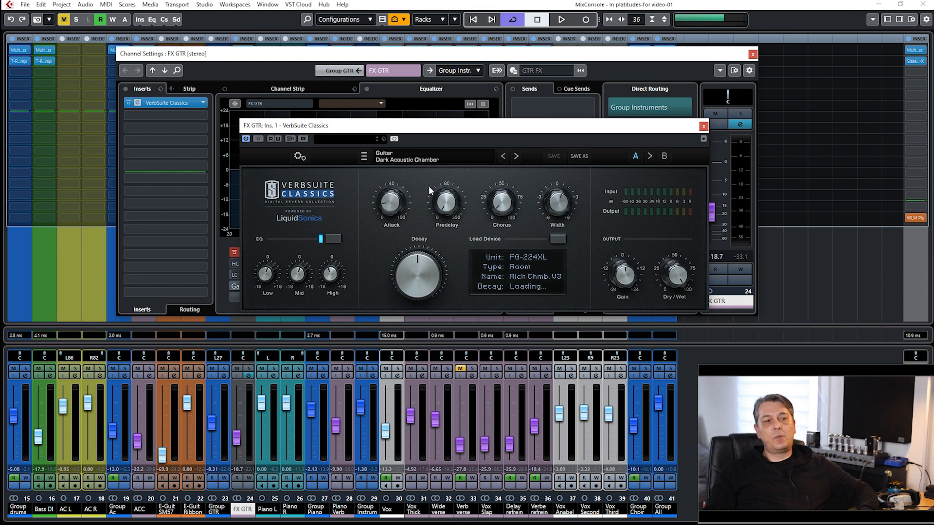
click(704, 127)
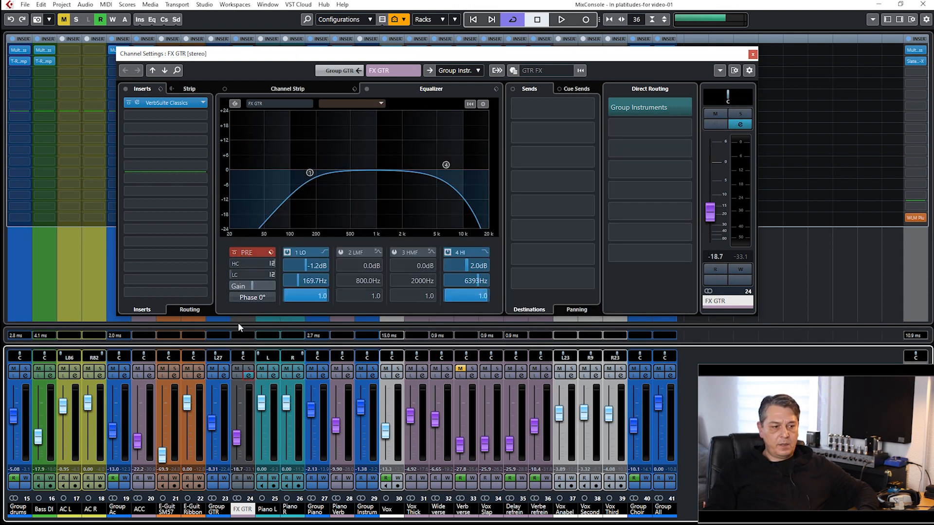
Solo Group GTR, close the FX GTR settings and start playback in the project from about bar 5.
click(225, 369)
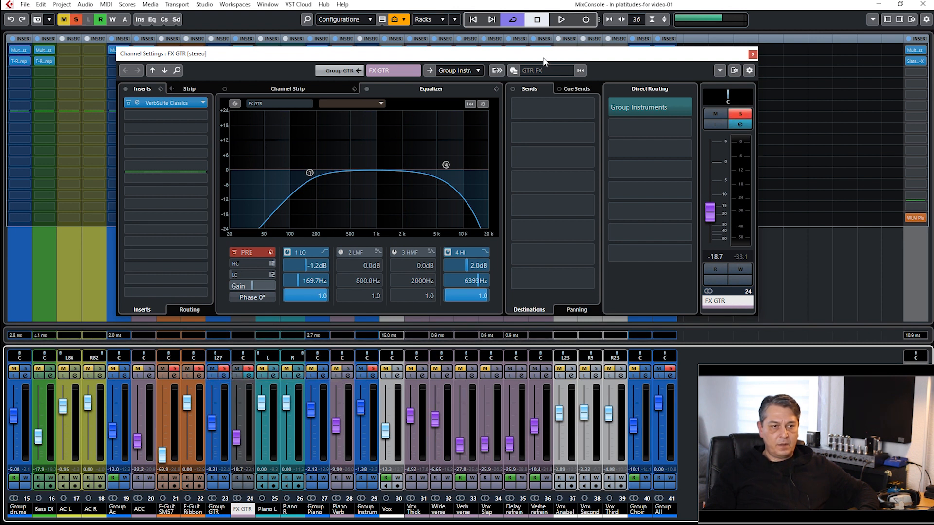
click(752, 54)
key(F3)
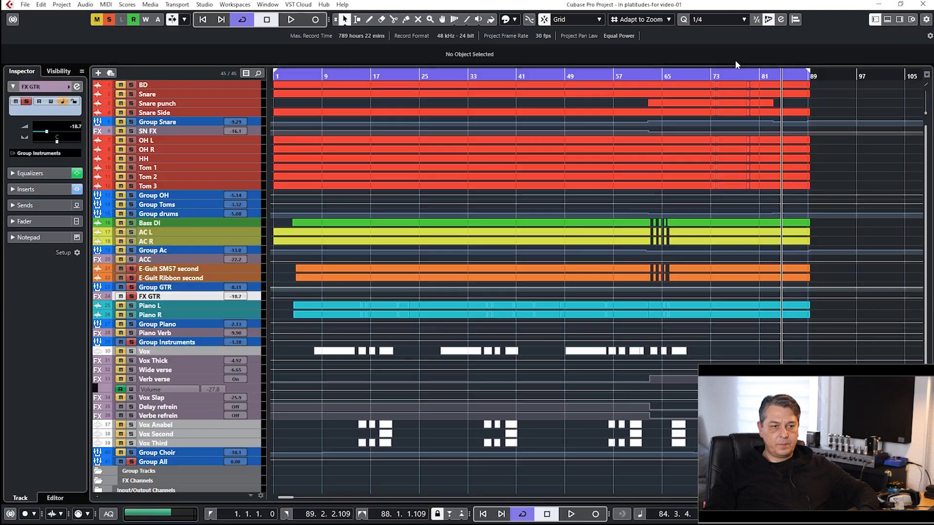
drag(530, 78, 298, 88)
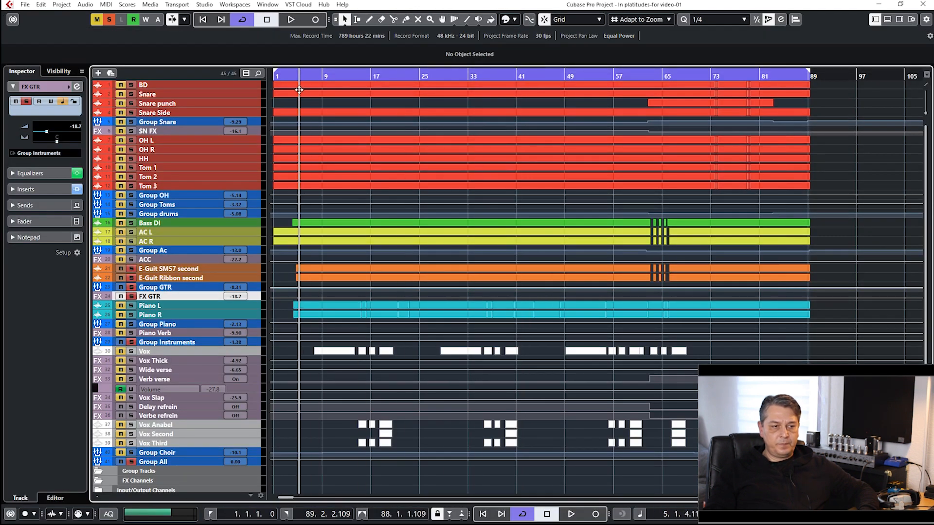
key(space)
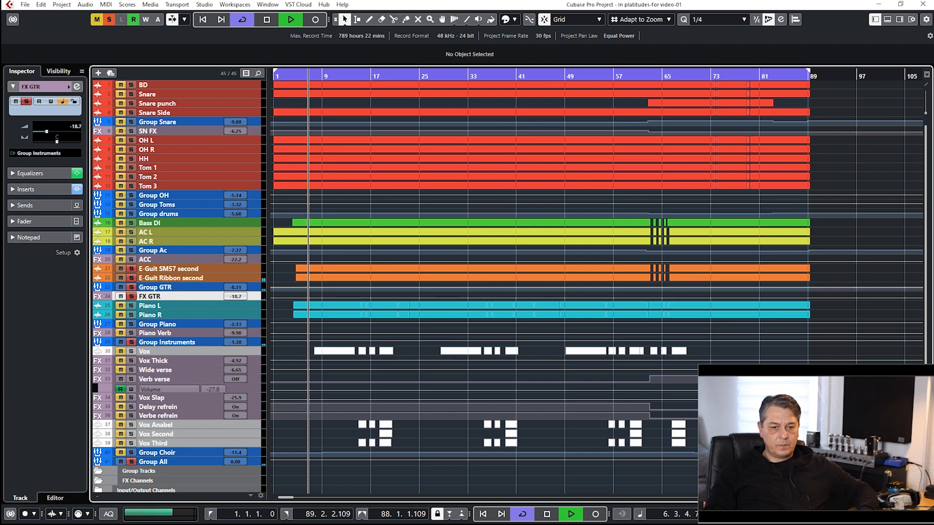
Enlarge the track heights to view the electric guitar waveforms while listening, and stop playback.
key(shift+h)
key(shift+h)
key(shift+h)
key(shift+h)
key(shift+g)
key(shift+g)
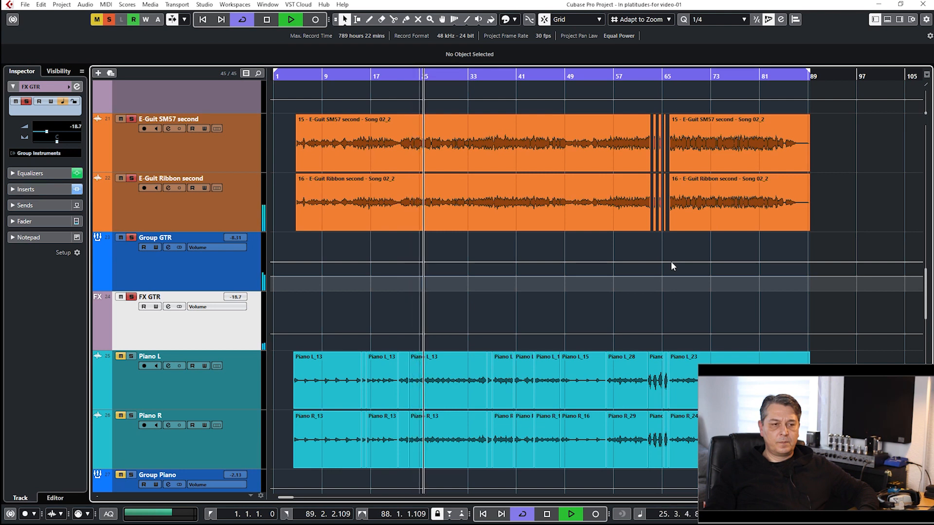
key(space)
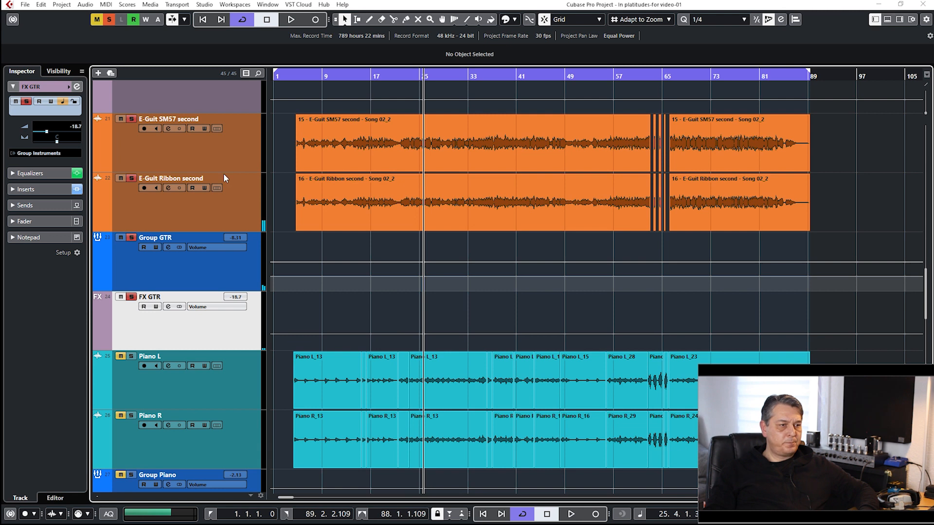
Add ACC, Group Ac, AC R, AC L, Bass DI and Group drums to the solo in the mixer and play them with the electric guitars.
key(F3)
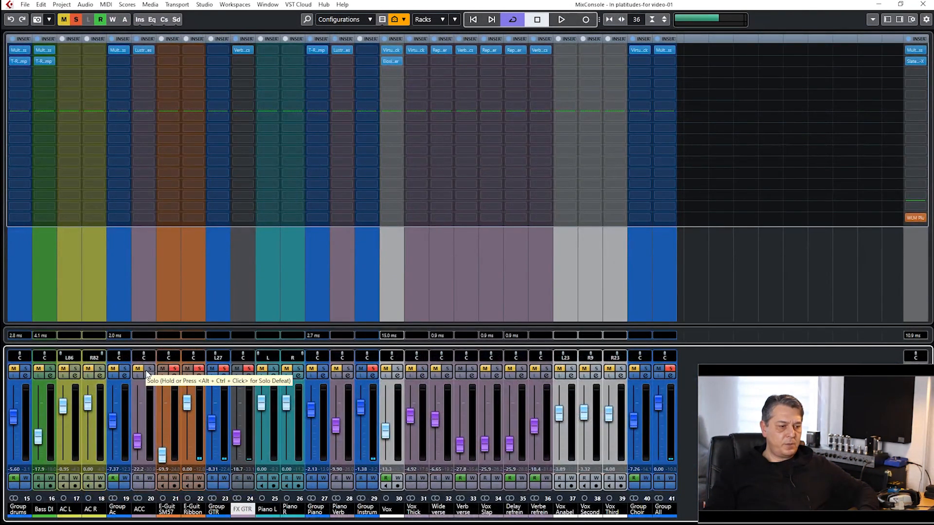
drag(148, 372, 25, 371)
key(space)
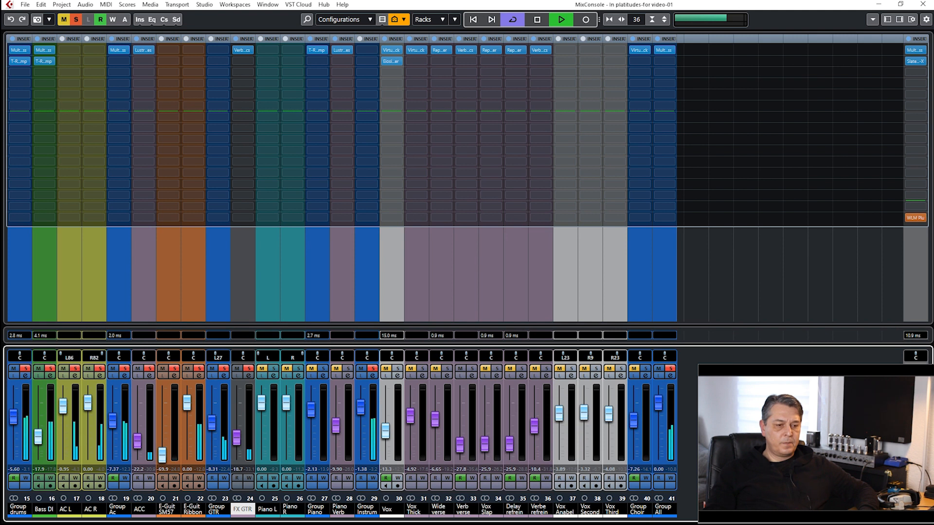
key(space)
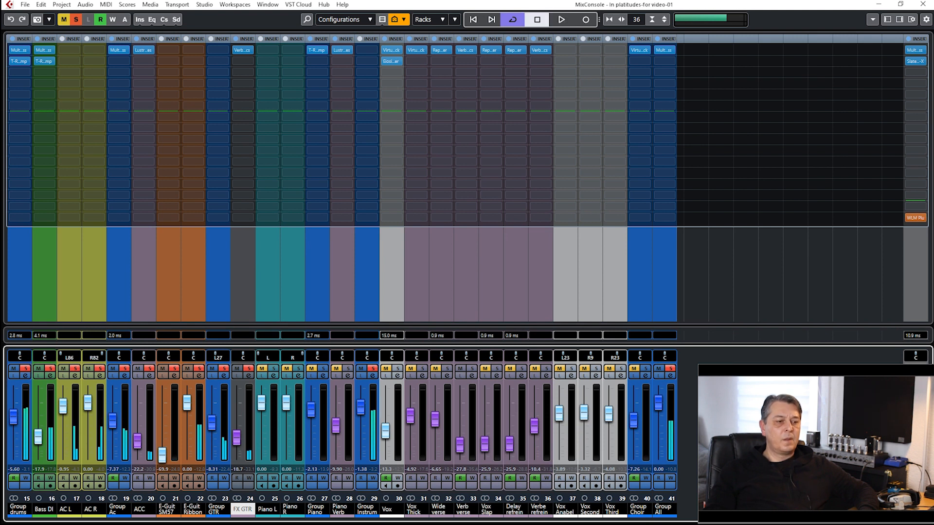